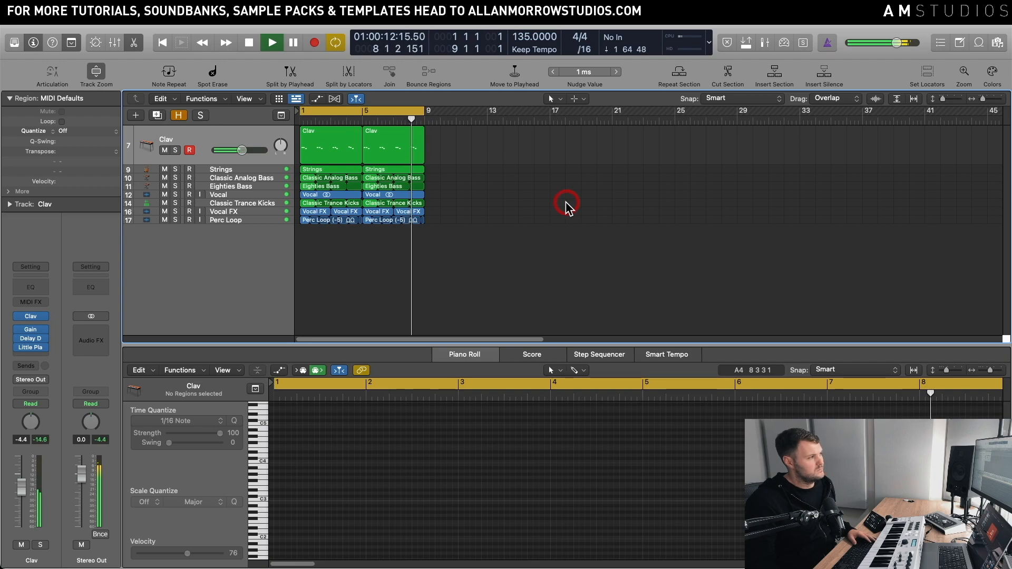
# Step: Stop playback, solo the Clav track and open its Vintage Clav instrument
pyautogui.press('space')
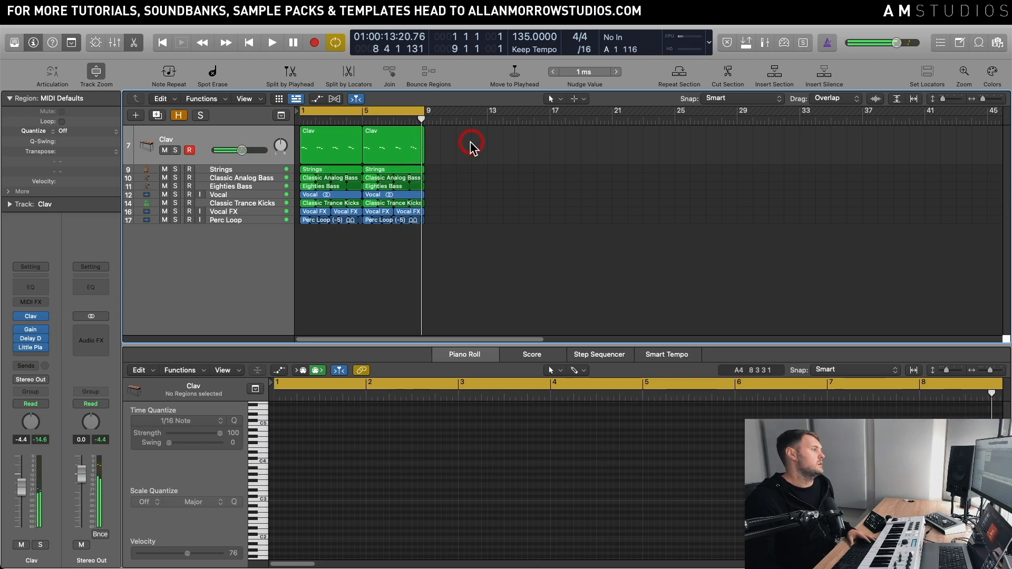
pyautogui.click(249, 138)
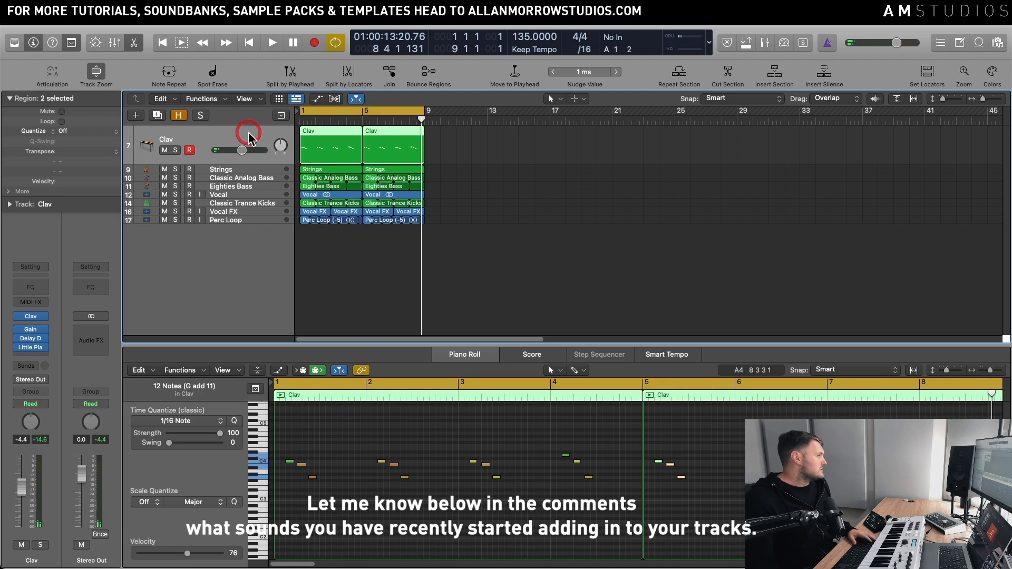
pyautogui.click(175, 151)
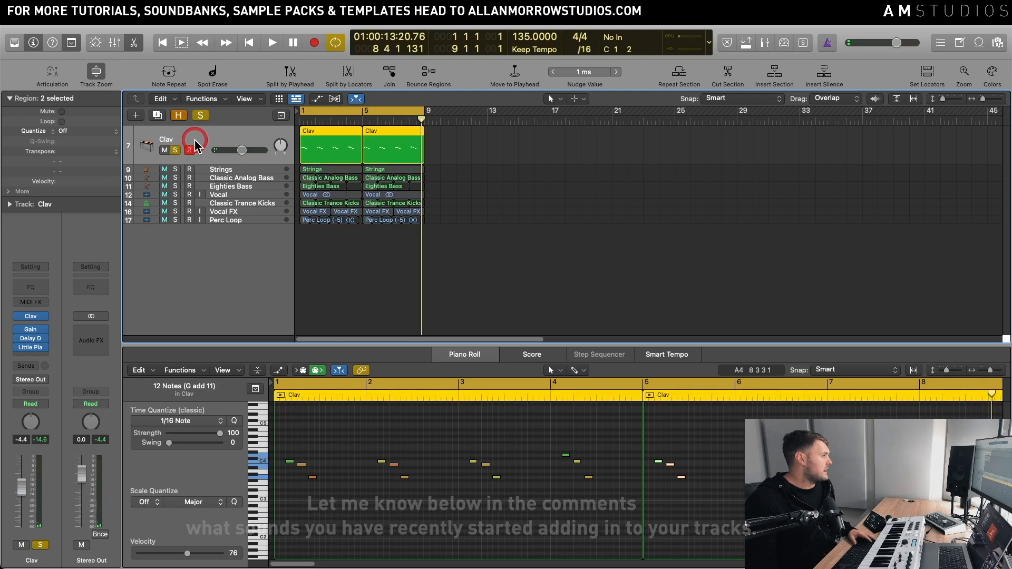
pyautogui.click(33, 316)
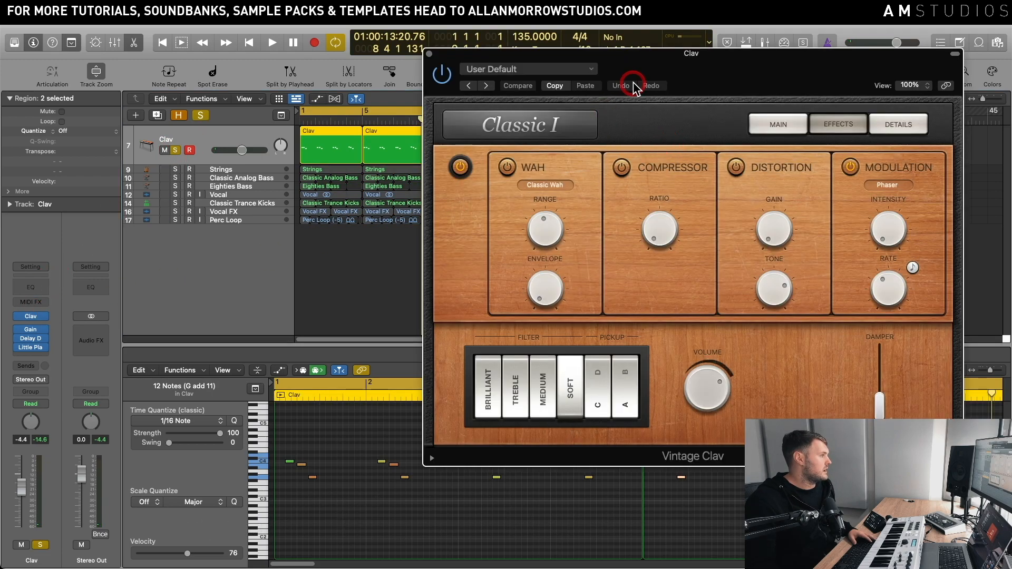
pyautogui.moveTo(659, 67); pyautogui.dragTo(672, 57)
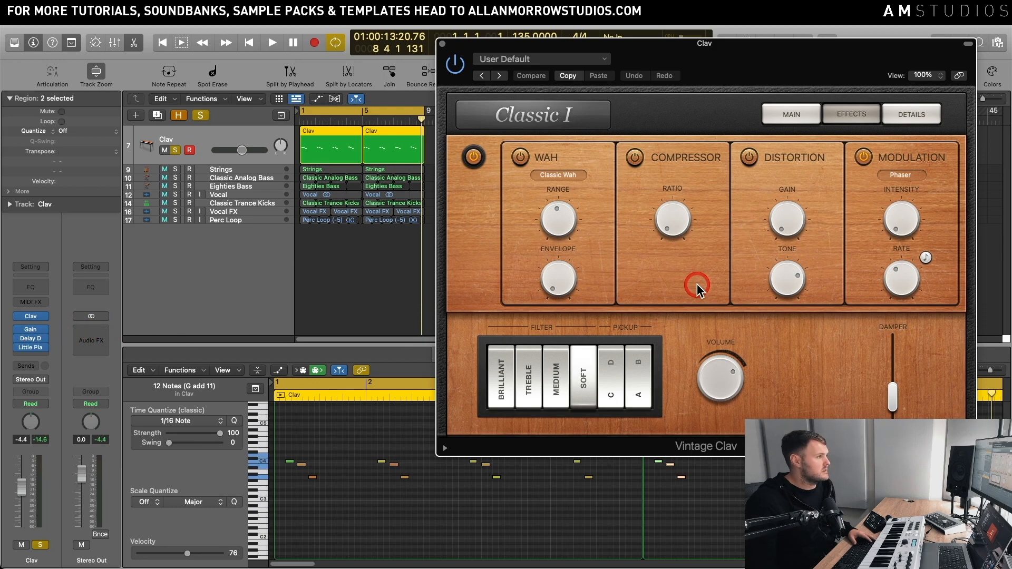
# Step: Audition the soloed Clav part with its instrument window open, stopping and restarting playback between listens
pyautogui.press('space')
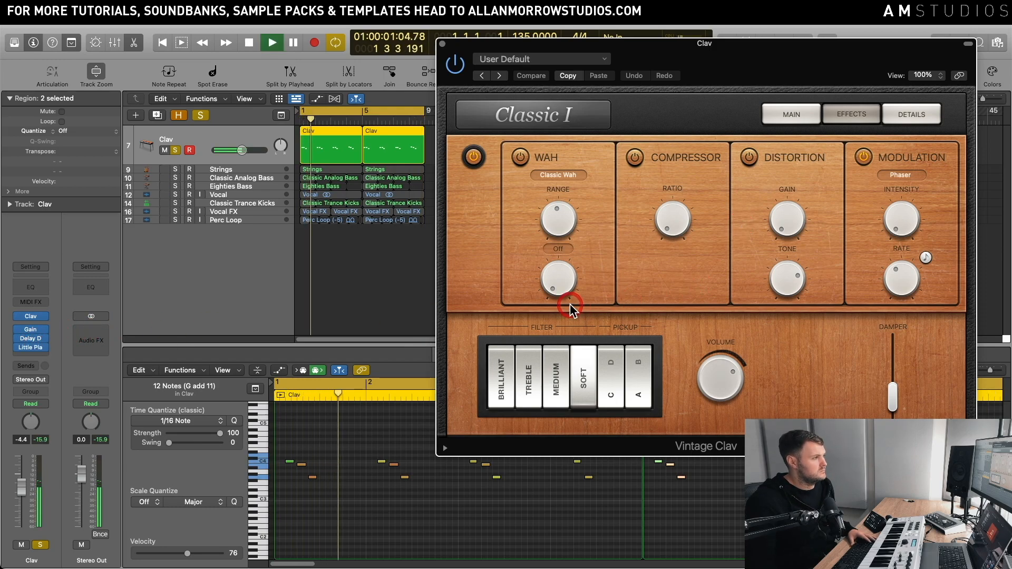
pyautogui.press('space')
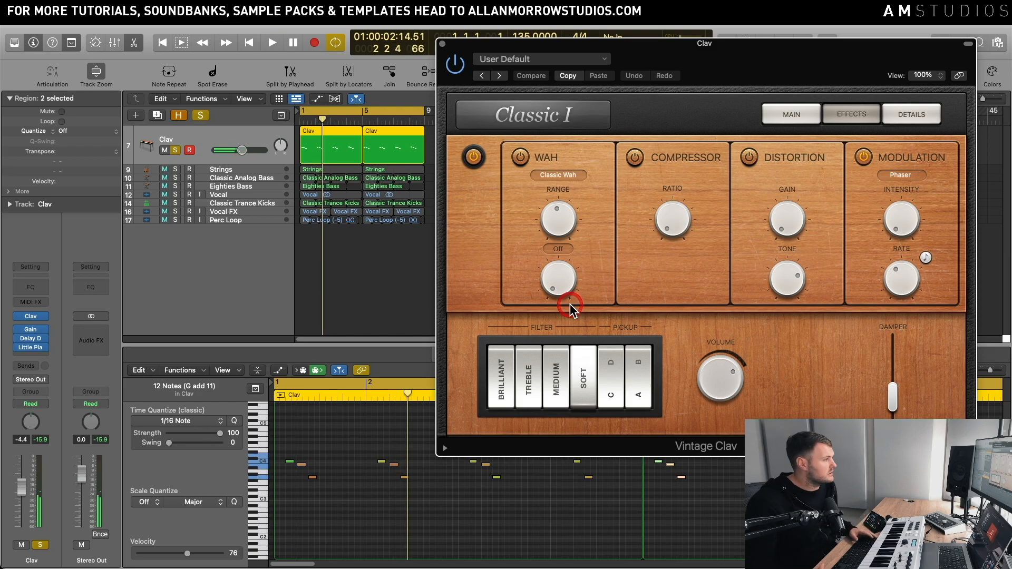
pyautogui.press('space')
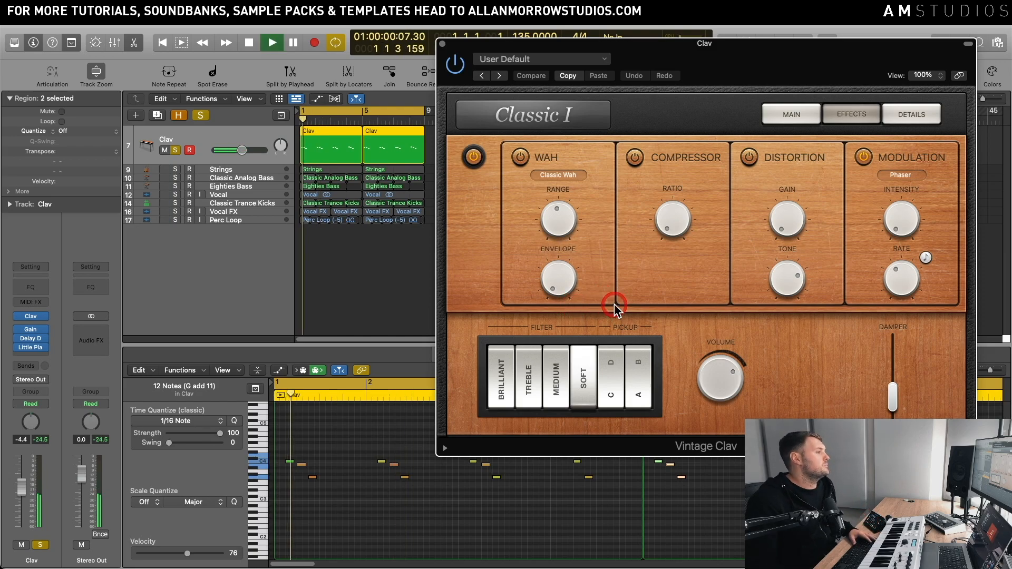
pyautogui.press('space')
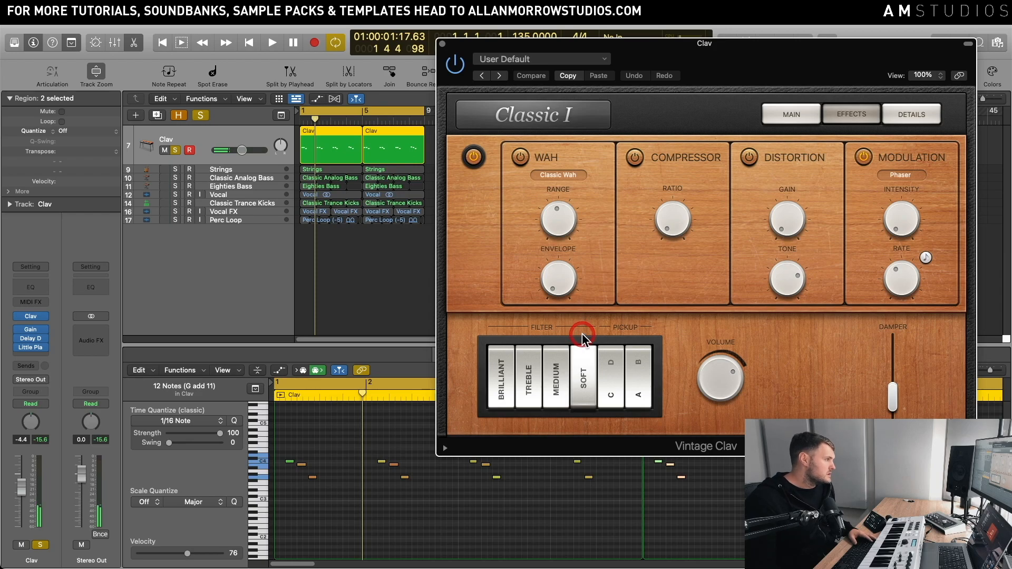
pyautogui.press('space')
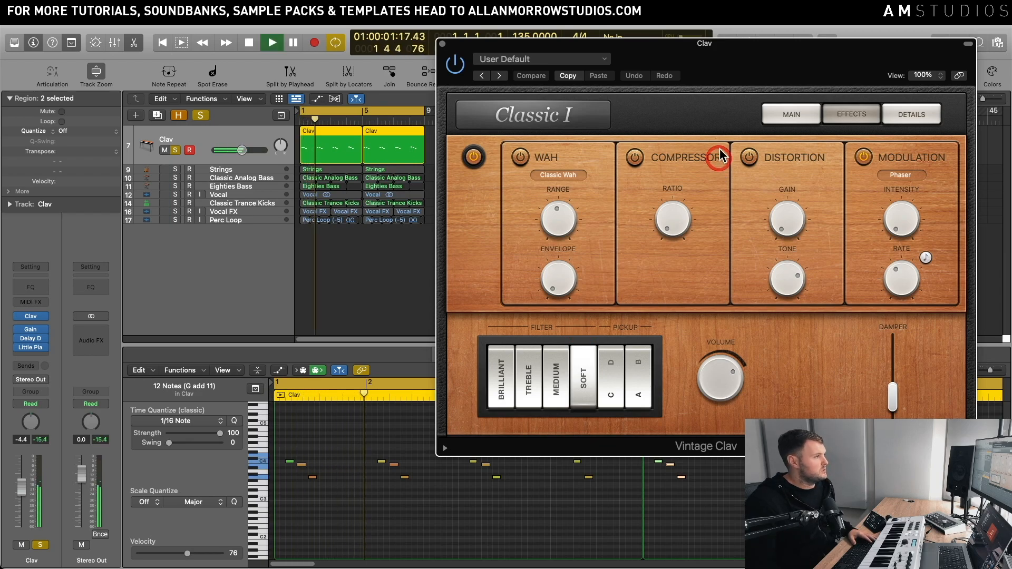
pyautogui.moveTo(745, 61); pyautogui.dragTo(774, 37)
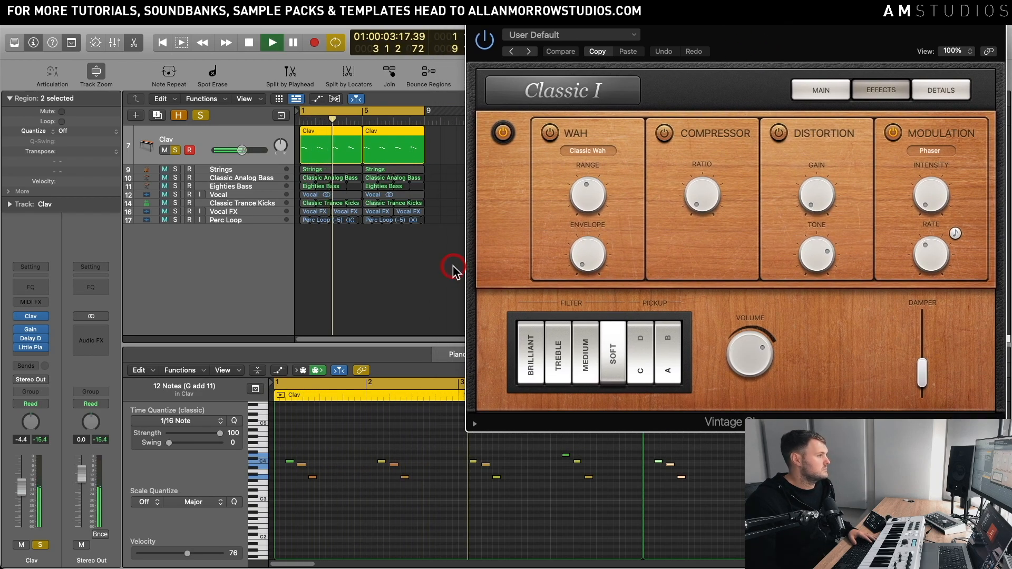
pyautogui.press('space')
# Step: Solo the Strings track instead of Clav, open its Studio Strings instrument and audition the part
pyautogui.click(175, 168)
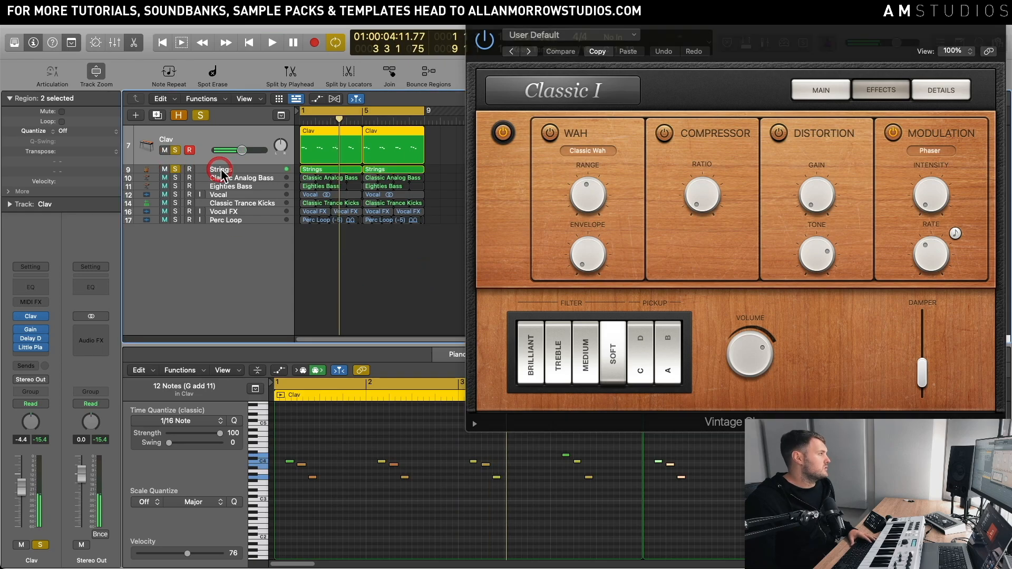
pyautogui.click(175, 131)
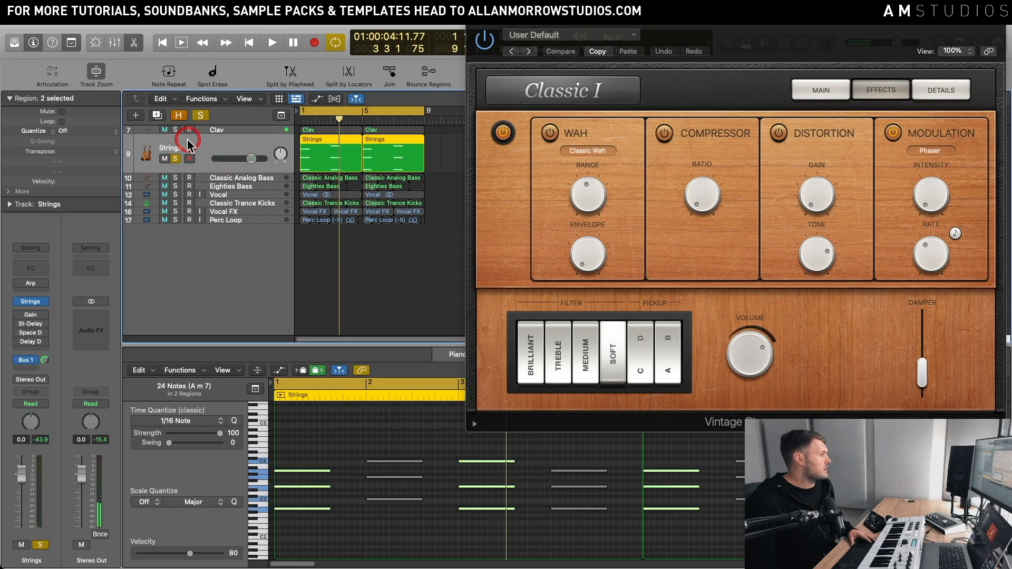
pyautogui.click(30, 302)
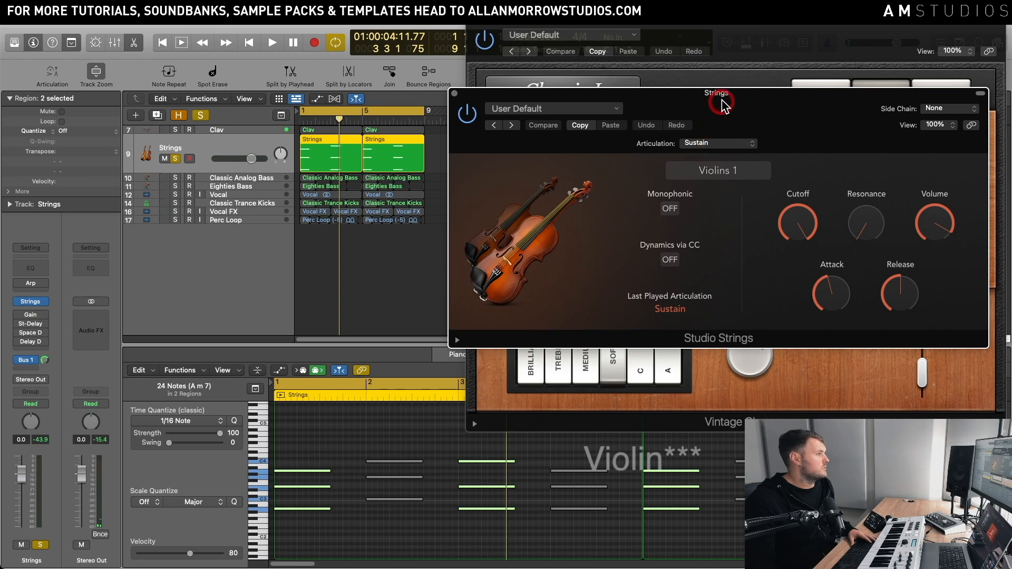
pyautogui.moveTo(726, 102); pyautogui.dragTo(725, 130)
pyautogui.press('space')
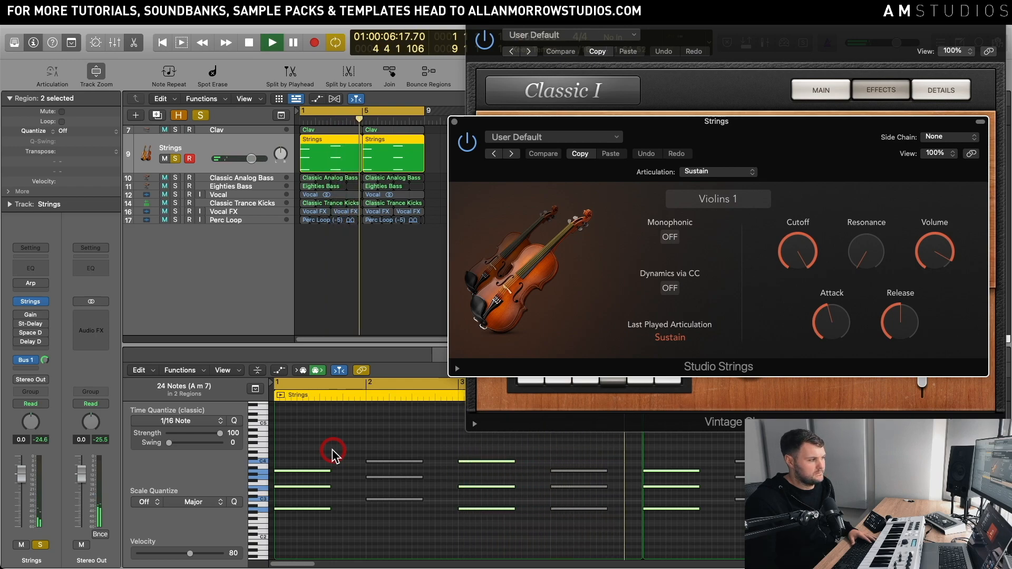
pyautogui.press('space')
# Step: Add the Clav track to the solo and play it together with the Strings from the beginning
pyautogui.click(176, 129)
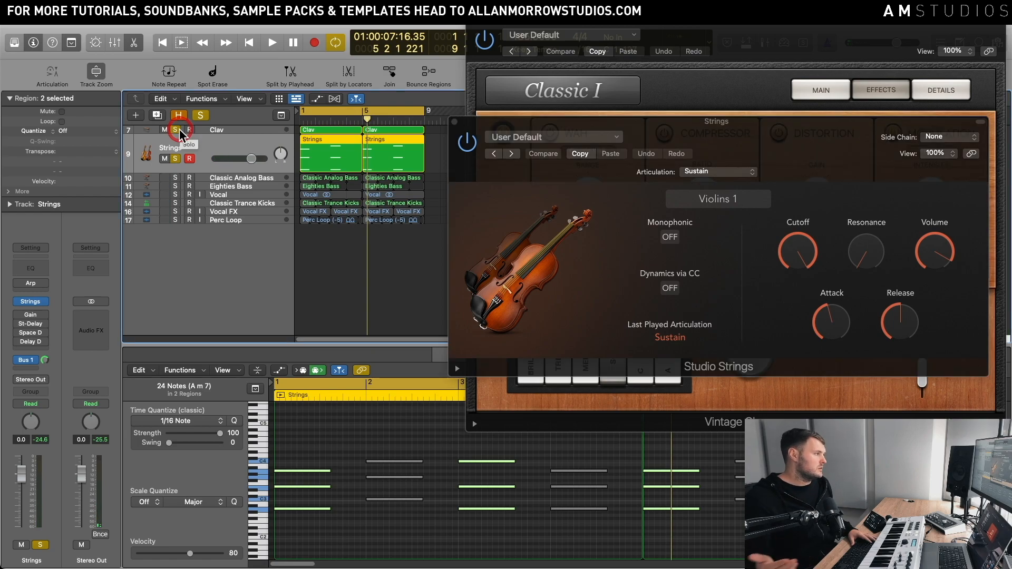
pyautogui.press('Return')
pyautogui.press('space')
pyautogui.click(237, 243)
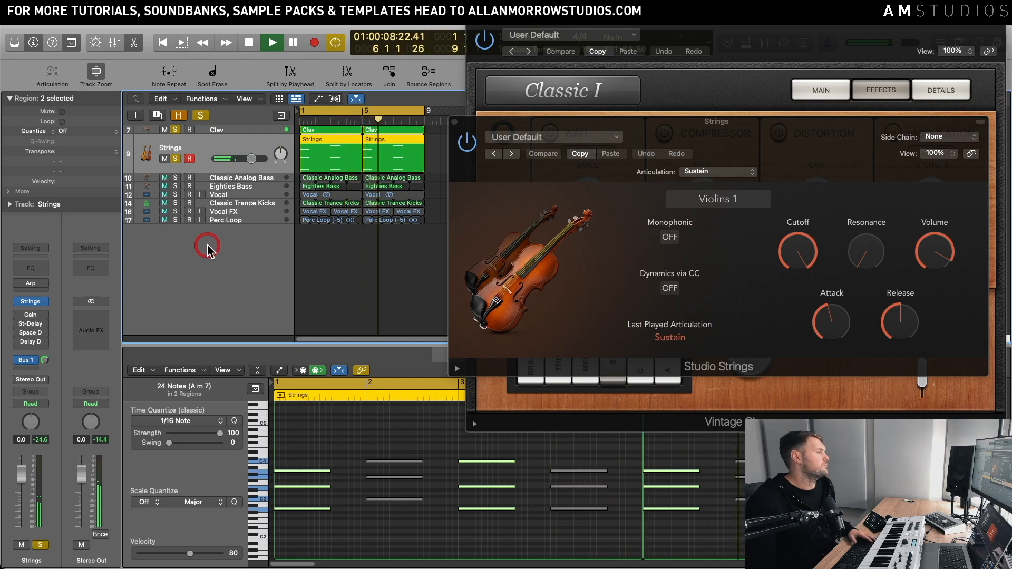
pyautogui.press('space')
# Step: Take the Strings and Clav tracks out of solo and close both instrument windows
pyautogui.click(175, 158)
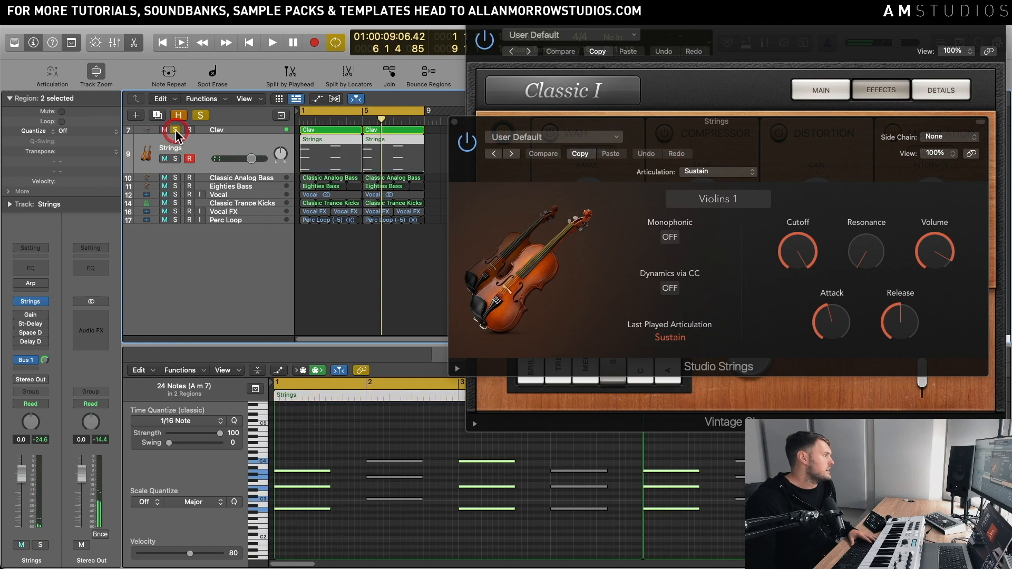
pyautogui.click(536, 35)
pyautogui.click(454, 97)
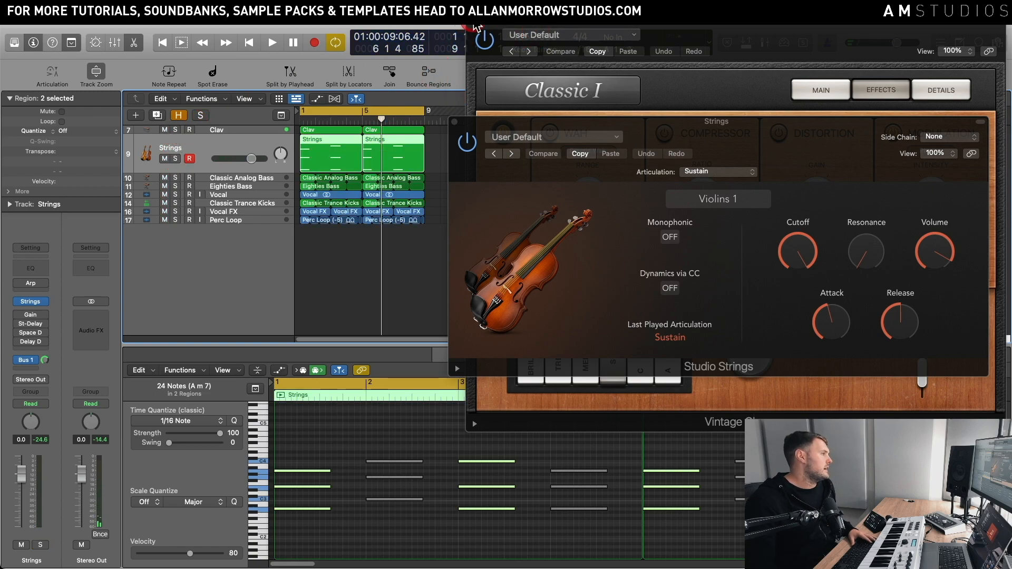
pyautogui.click(454, 122)
# Step: Solo the Classic Analog Bass track and audition it while viewing its notes in the Piano Roll
pyautogui.click(175, 178)
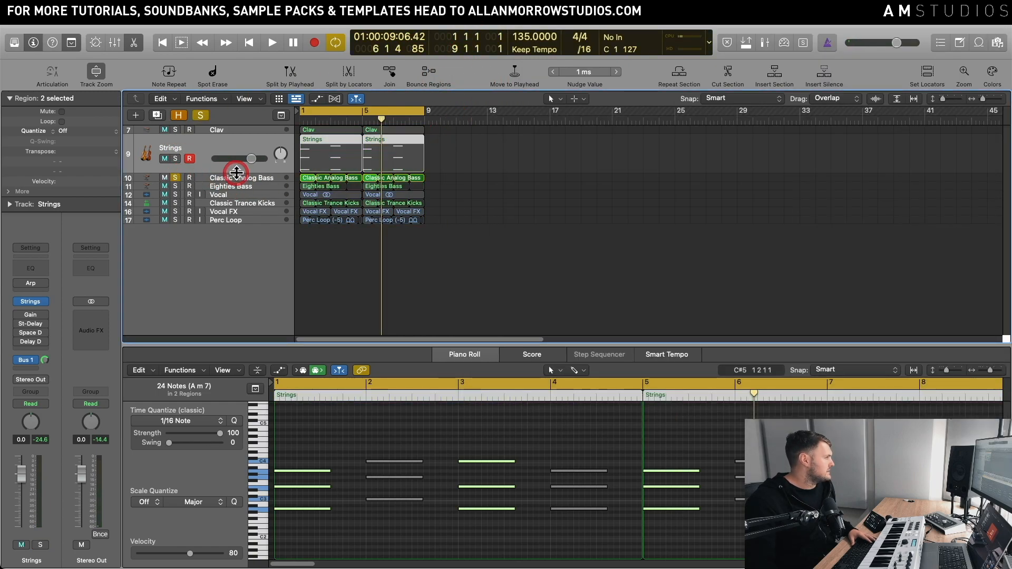
pyautogui.click(236, 173)
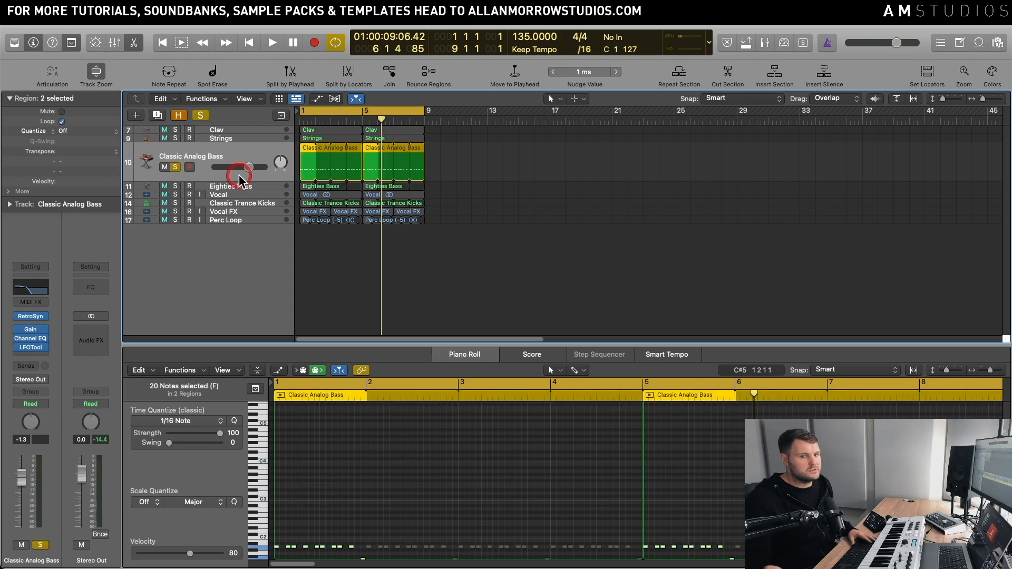
pyautogui.press('space')
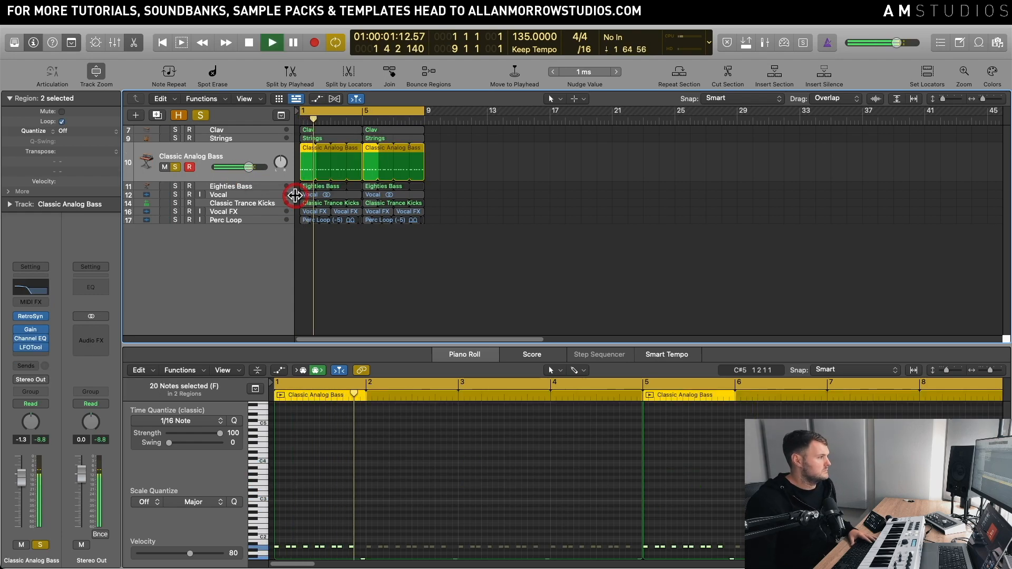
pyautogui.scroll(-4, 437, 430)
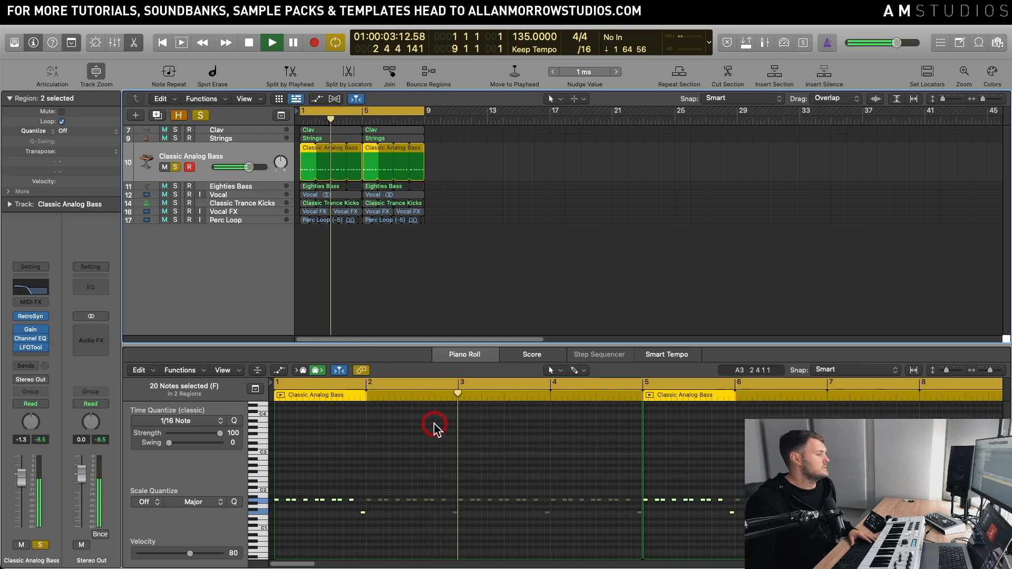
pyautogui.press('space')
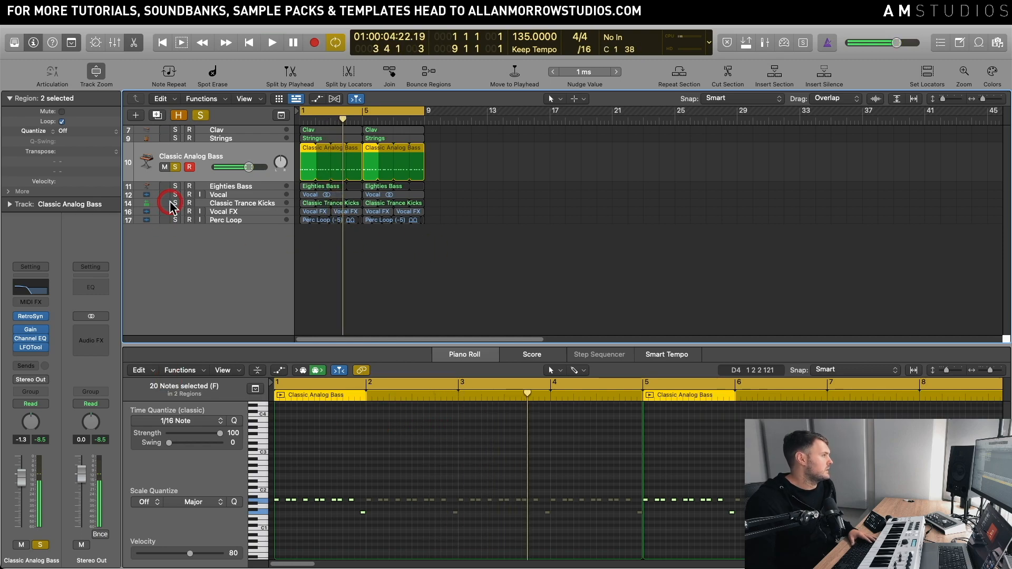
# Step: Add the Classic Trance Kicks track to the solo and listen to the kick and Classic Analog Bass together
pyautogui.click(175, 203)
pyautogui.click(227, 203)
pyautogui.press('space')
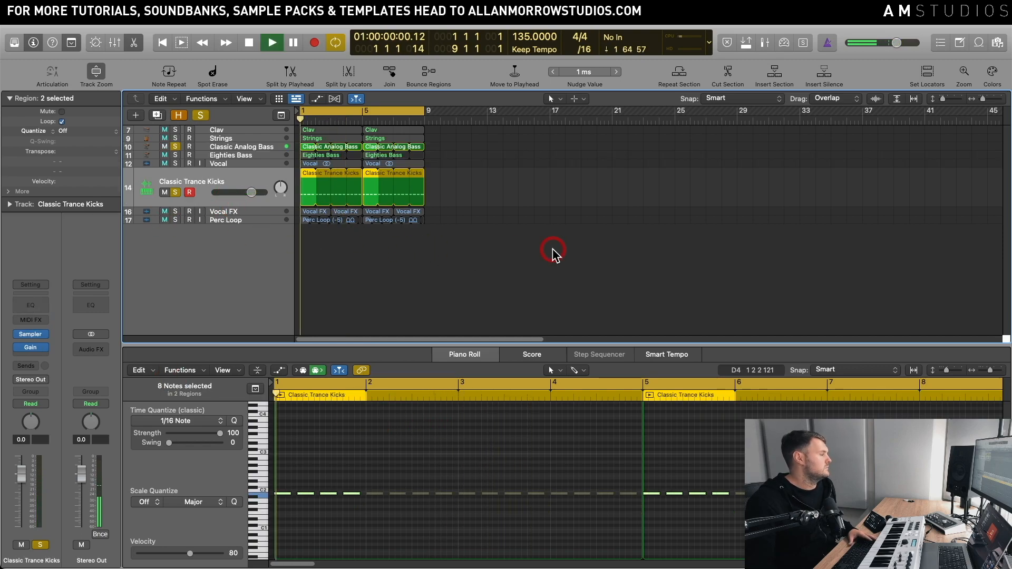
pyautogui.click(257, 147)
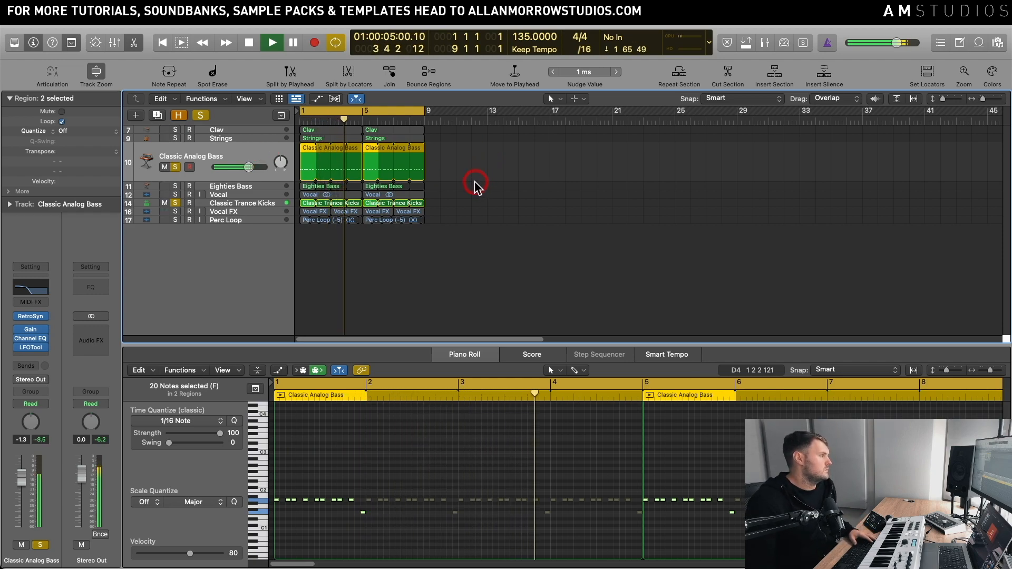
pyautogui.press('space')
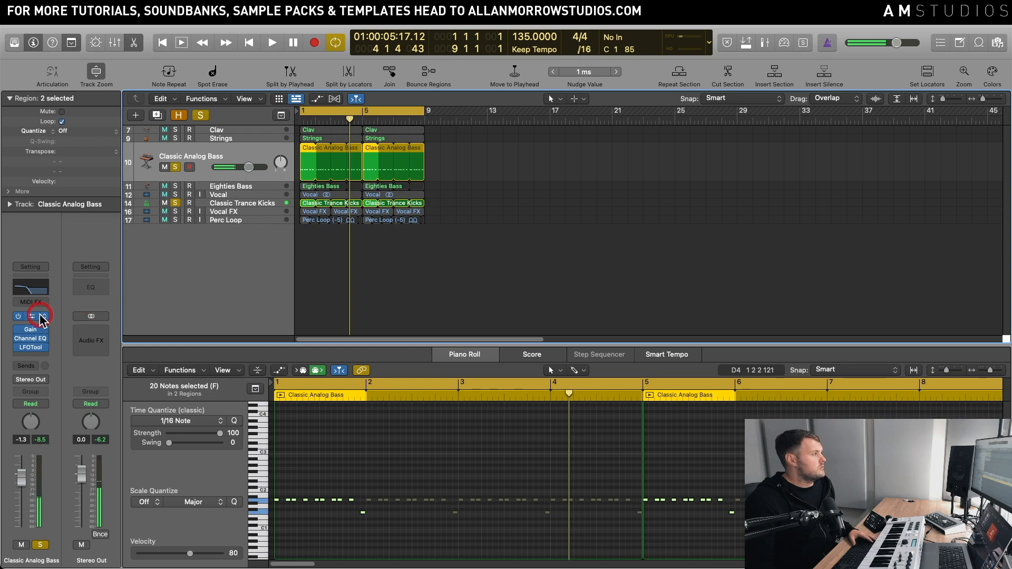
# Step: Inspect the Classic Analog Bass patch in Retro Synth during playback, close its window and stop playback
pyautogui.click(30, 316)
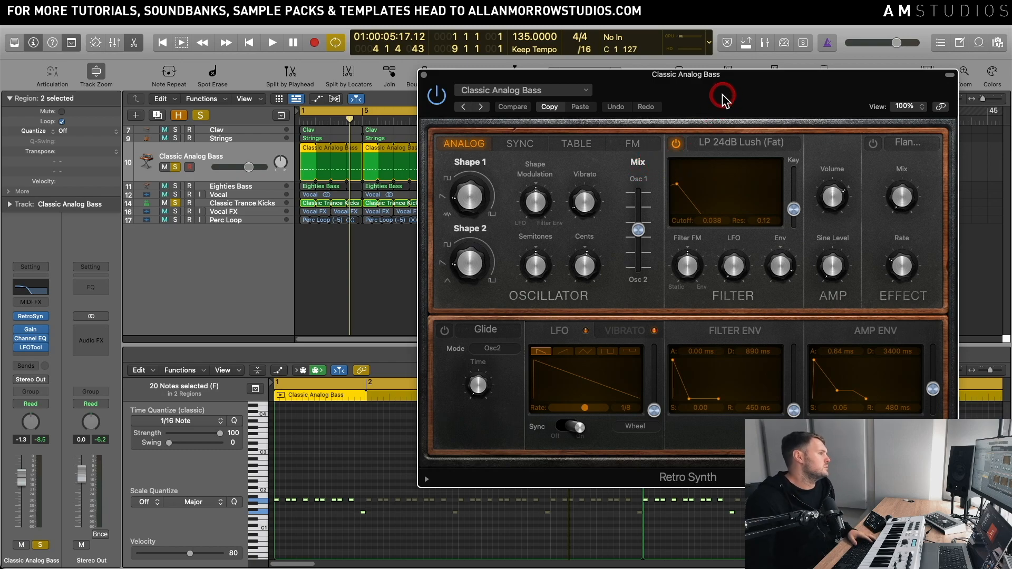
pyautogui.moveTo(723, 96); pyautogui.dragTo(736, 72)
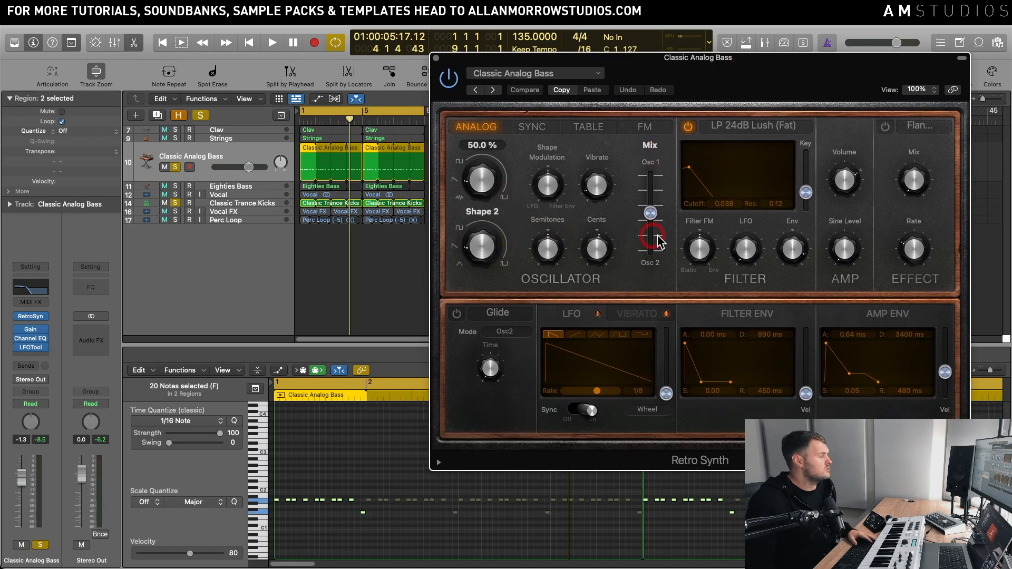
pyautogui.press('space')
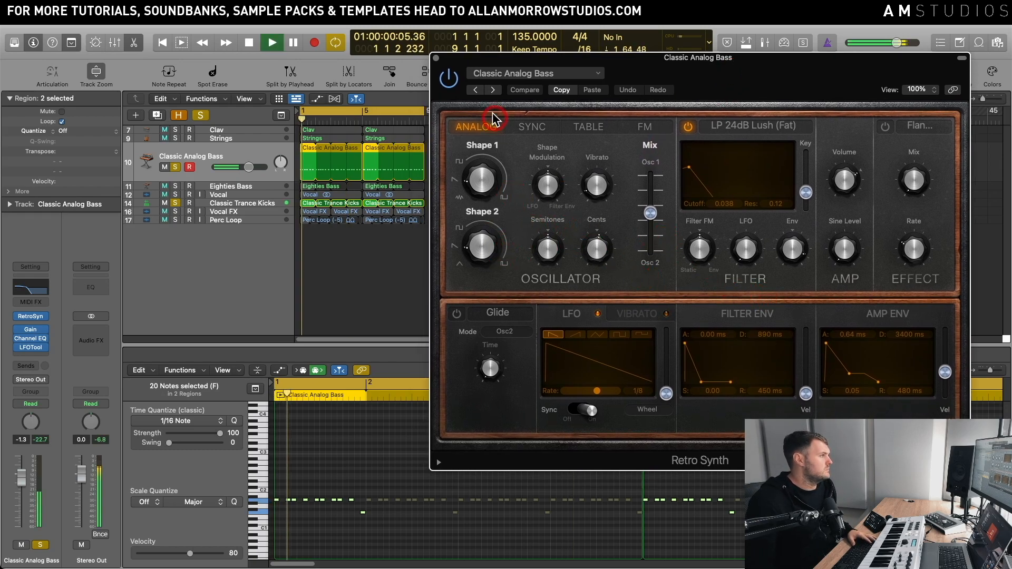
pyautogui.click(435, 57)
pyautogui.press('space')
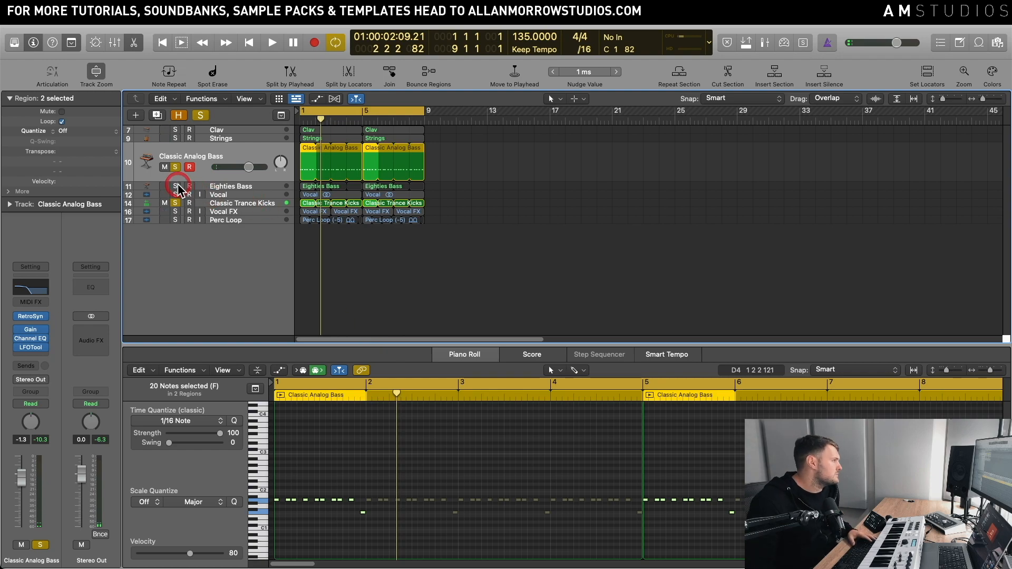
# Step: Solo the Eighties Bass track in place of Classic Analog Bass and open its Retro Synth instrument
pyautogui.click(216, 187)
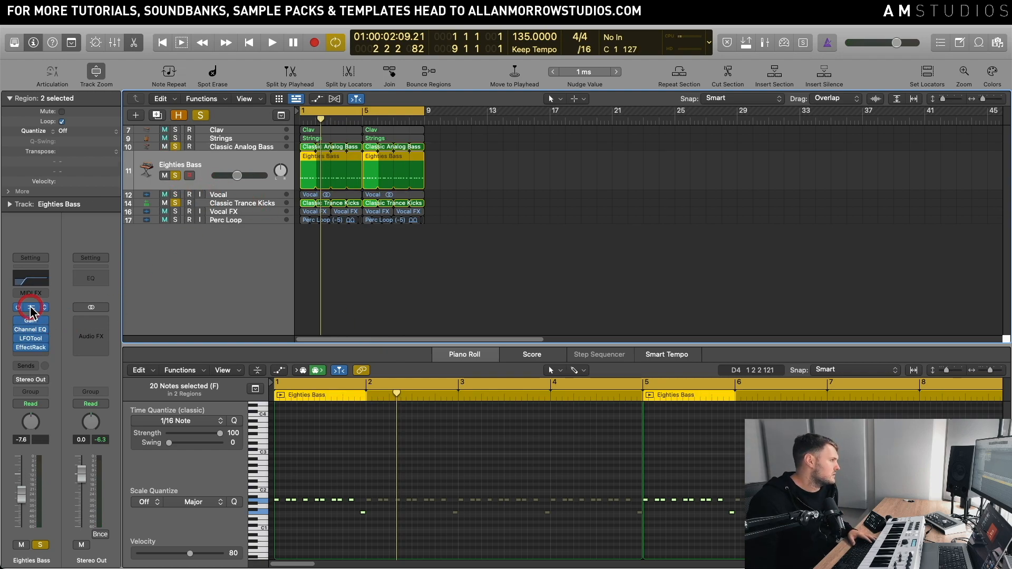
pyautogui.click(30, 308)
pyautogui.click(176, 150)
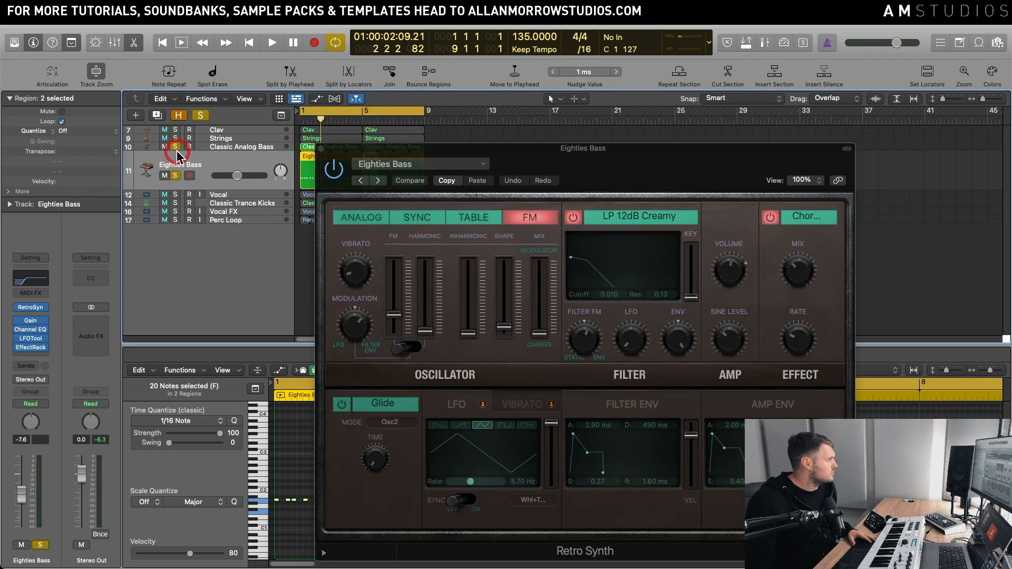
pyautogui.moveTo(477, 155); pyautogui.dragTo(592, 124)
# Step: Play the Eighties Bass part and bring the Classic Trance Kicks track into the solo with it
pyautogui.press('space')
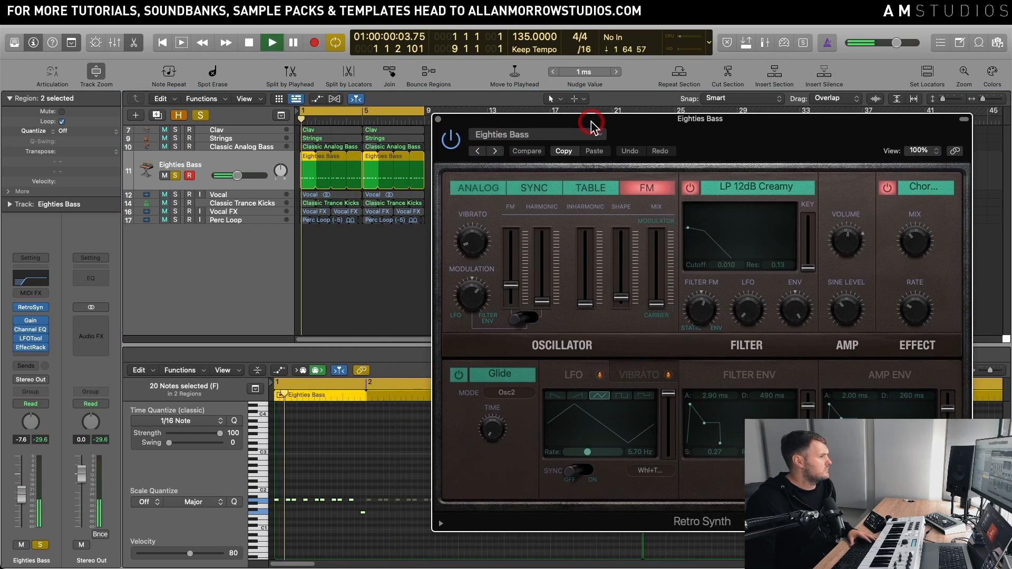
pyautogui.click(189, 148)
pyautogui.click(175, 203)
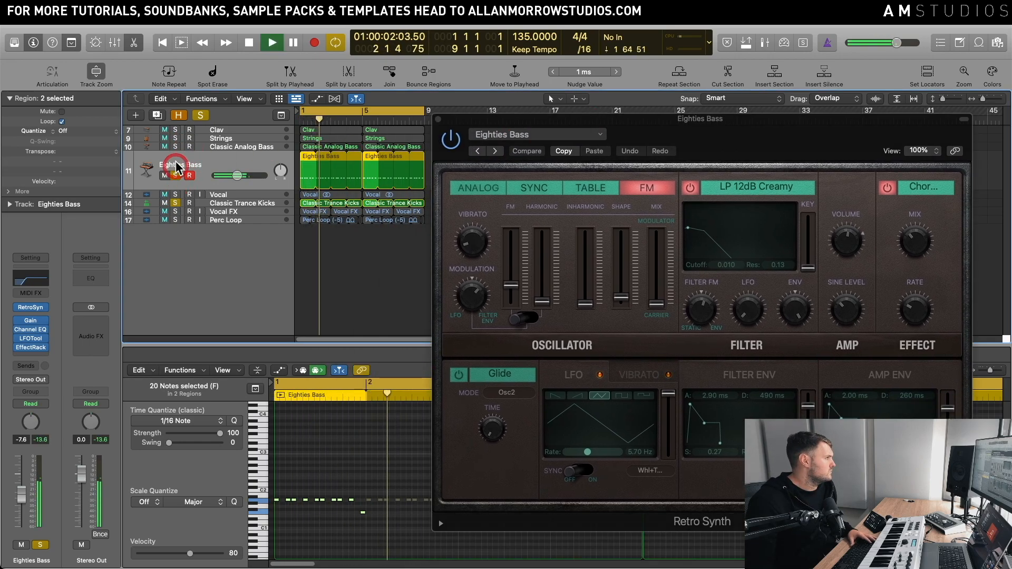
# Step: Add the Classic Analog Bass track to the solo, listen to both basses with the kick, and stop playback
pyautogui.click(176, 147)
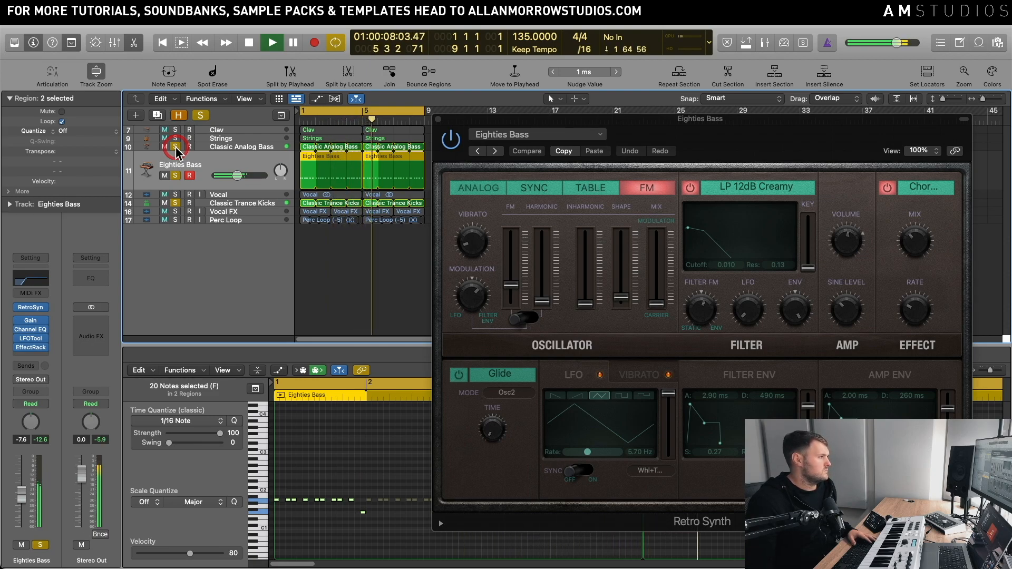
pyautogui.press('space')
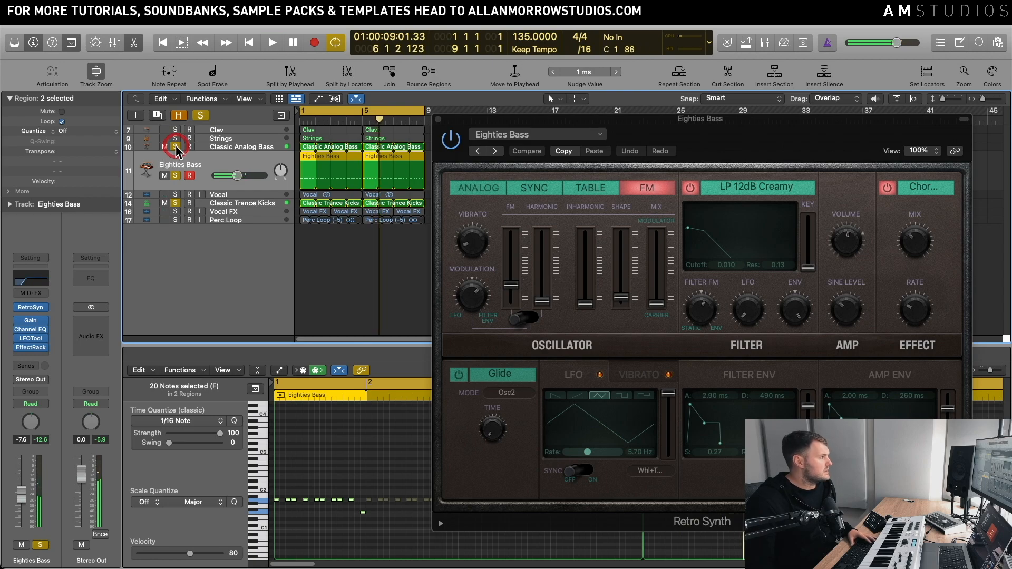
# Step: Solo the Vocal track in place of the Classic Trance Kicks, Eighties Bass and Classic Analog Bass tracks
pyautogui.click(175, 194)
pyautogui.click(176, 204)
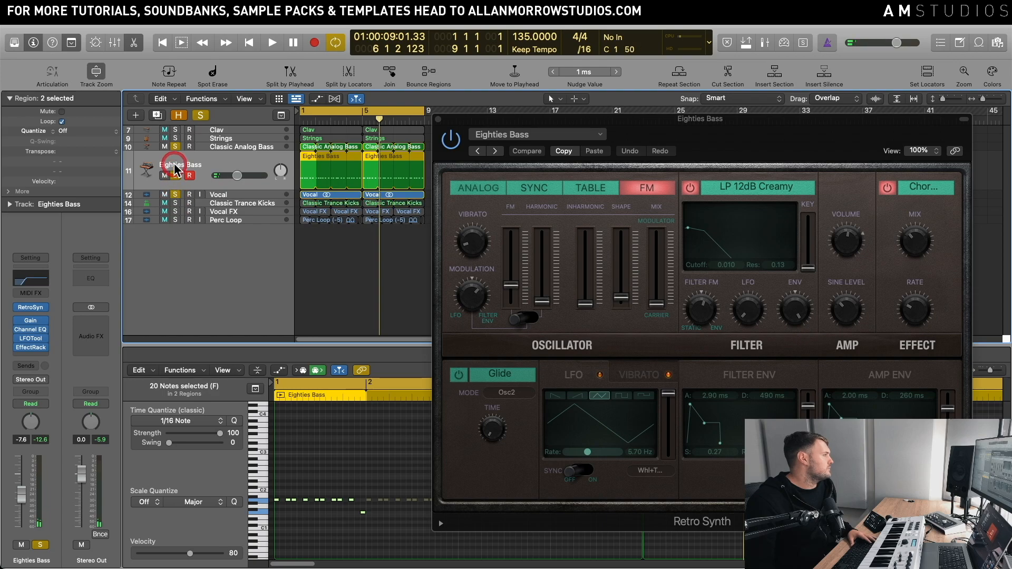
pyautogui.click(176, 176)
pyautogui.click(176, 146)
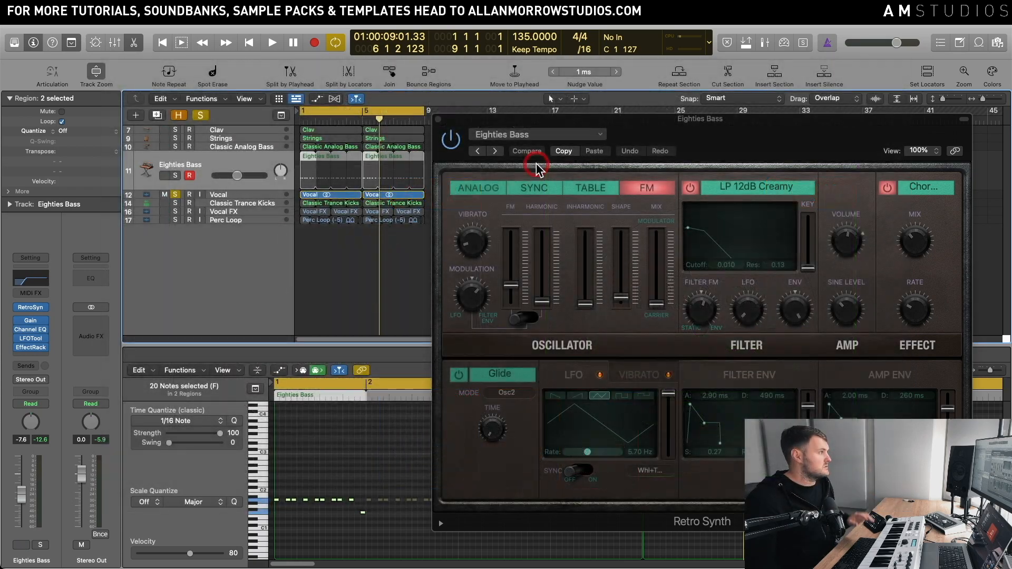
# Step: Move the Retro Synth window up, select the Vocal track and play a short passage of it on its own
pyautogui.moveTo(588, 119); pyautogui.dragTo(599, 78)
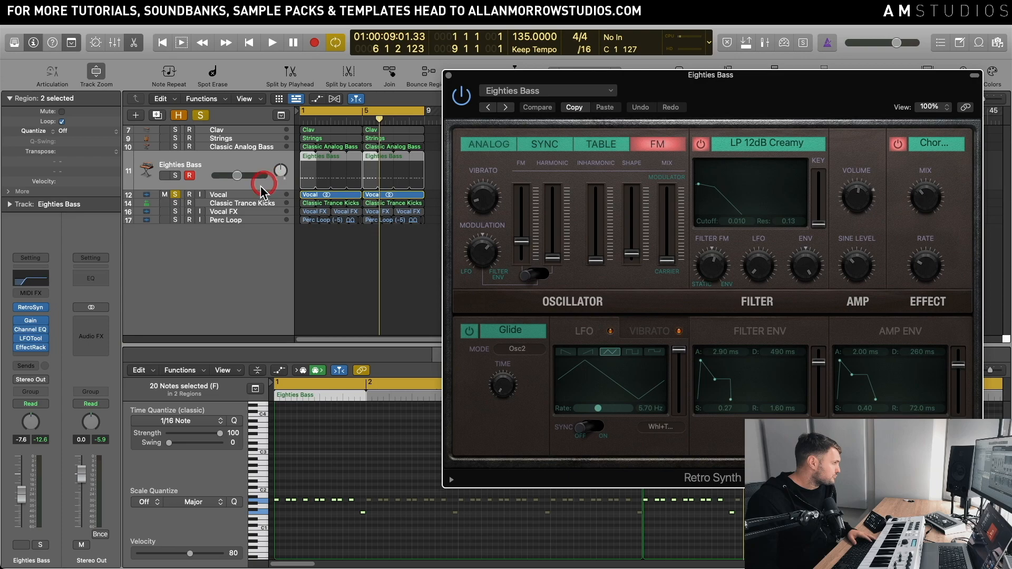
pyautogui.click(260, 191)
pyautogui.click(362, 344)
pyautogui.moveTo(528, 74); pyautogui.dragTo(529, 72)
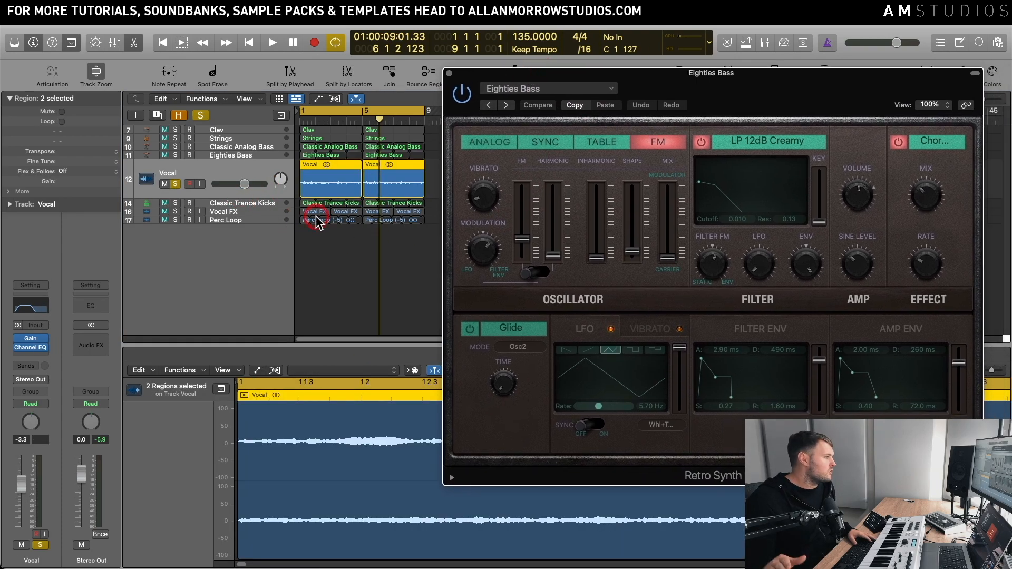
pyautogui.press('space')
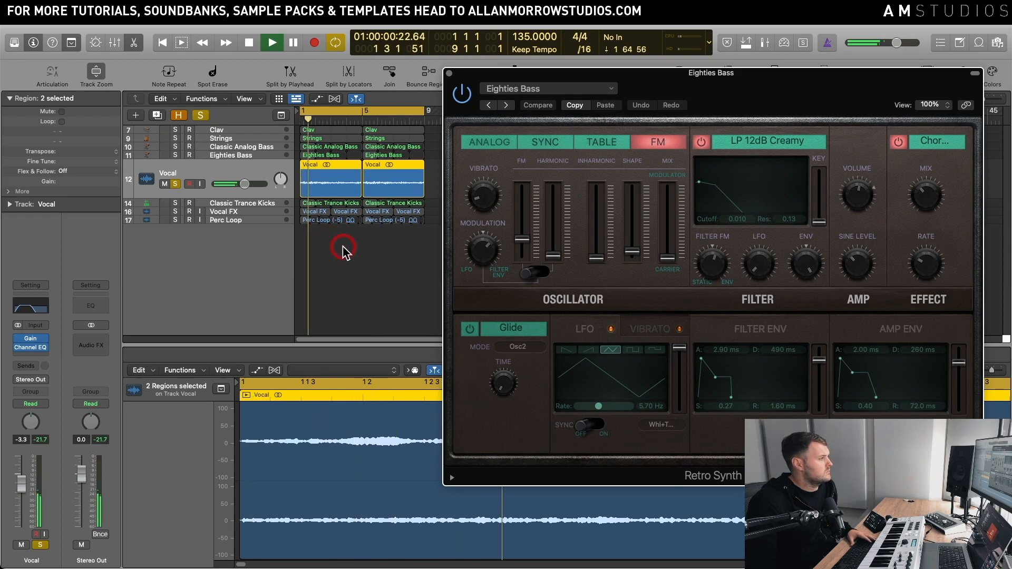
pyautogui.press('space')
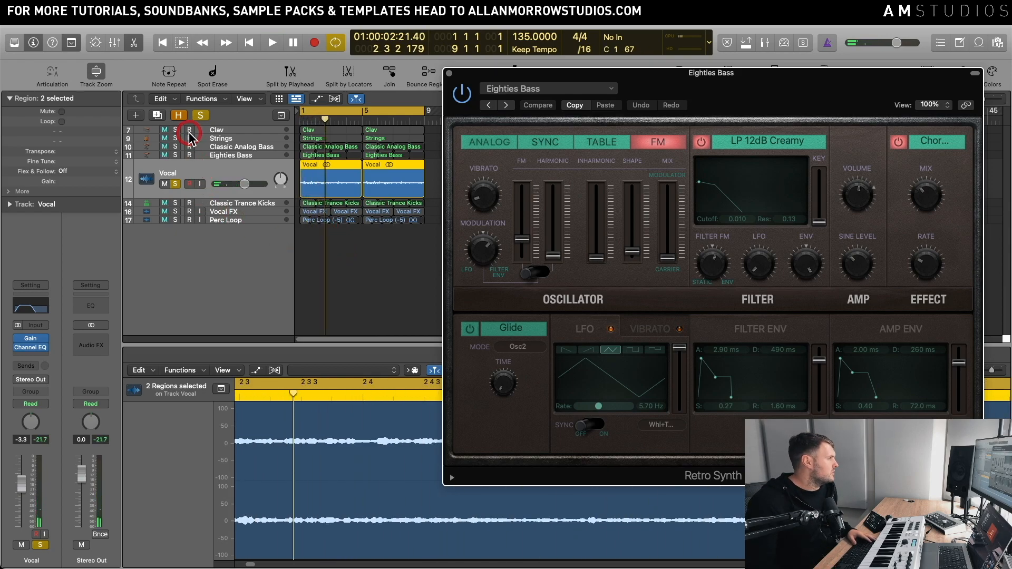
# Step: Add the Clav and Strings tracks to the Vocal solo, play them together and bring in Eighties Bass before stopping
pyautogui.moveTo(176, 129); pyautogui.dragTo(176, 138)
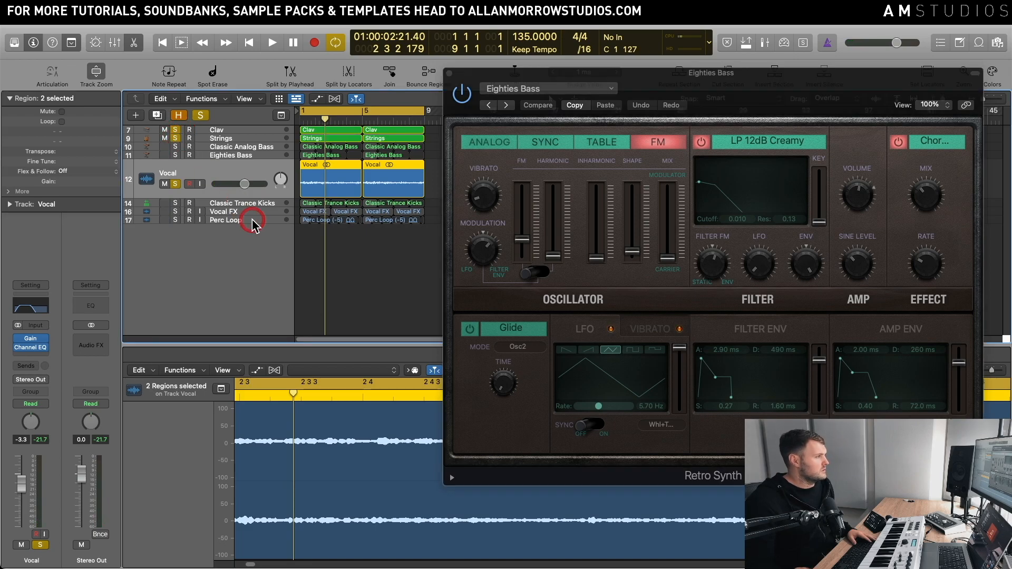
pyautogui.press('space')
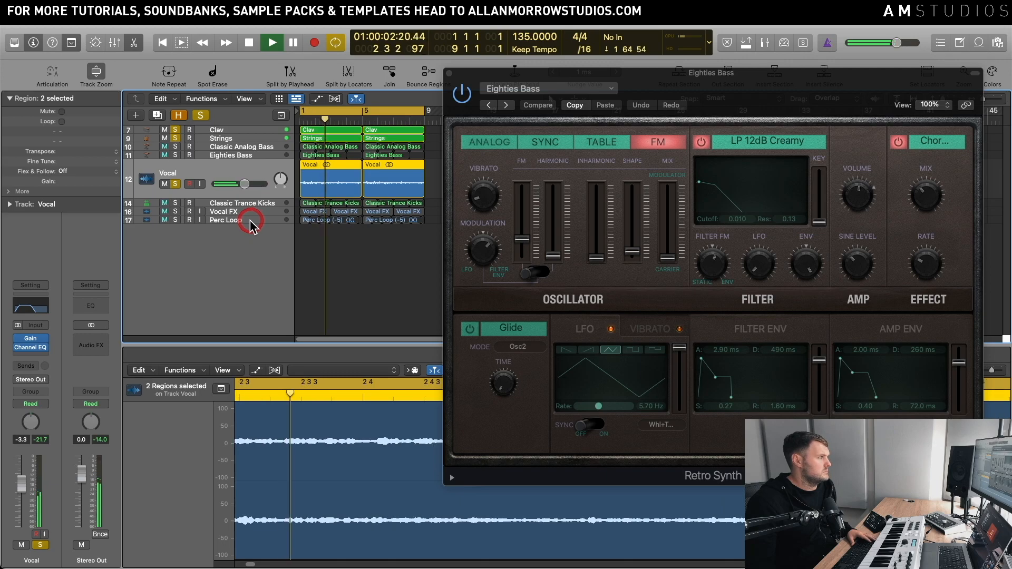
pyautogui.click(176, 155)
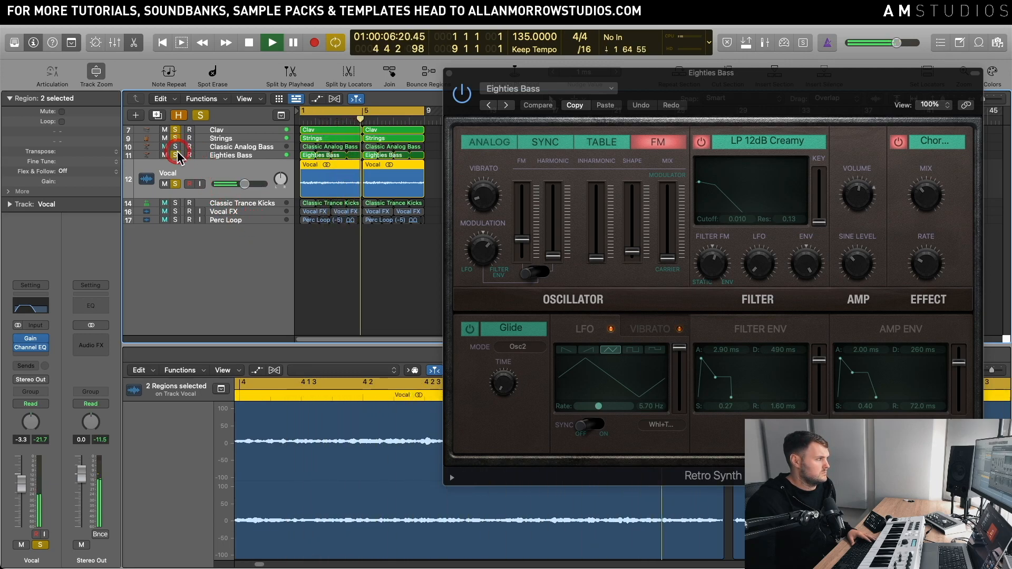
pyautogui.press('space')
# Step: Take the Eighties Bass, Vocal, Strings and Clav tracks out of solo so that no track remains soloed
pyautogui.click(175, 155)
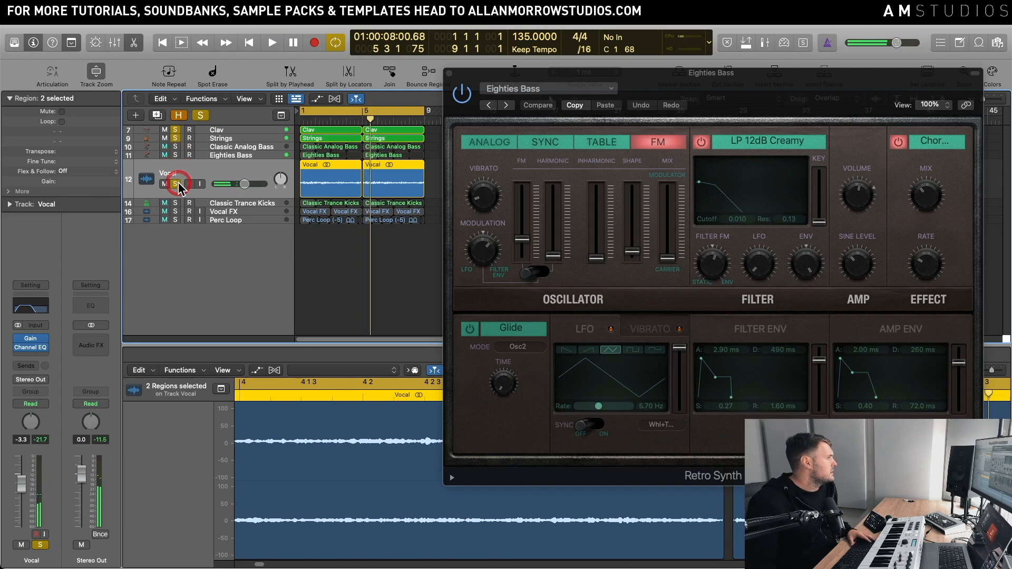
pyautogui.click(177, 184)
pyautogui.click(176, 203)
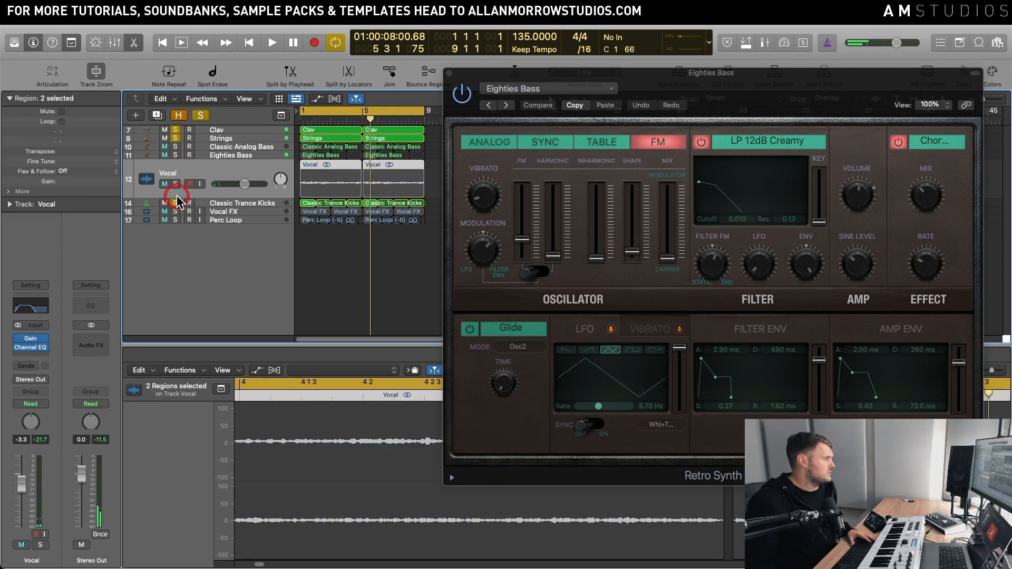
pyautogui.click(179, 139)
pyautogui.click(175, 131)
pyautogui.click(176, 204)
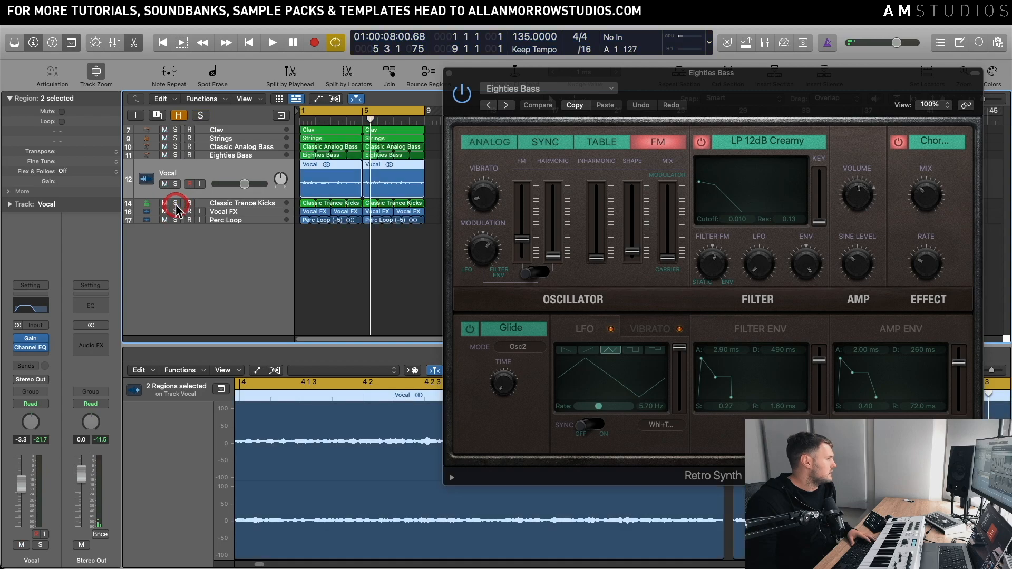
# Step: Select and solo the Vocal FX track, and play a short passage of it alone
pyautogui.click(235, 212)
pyautogui.click(176, 202)
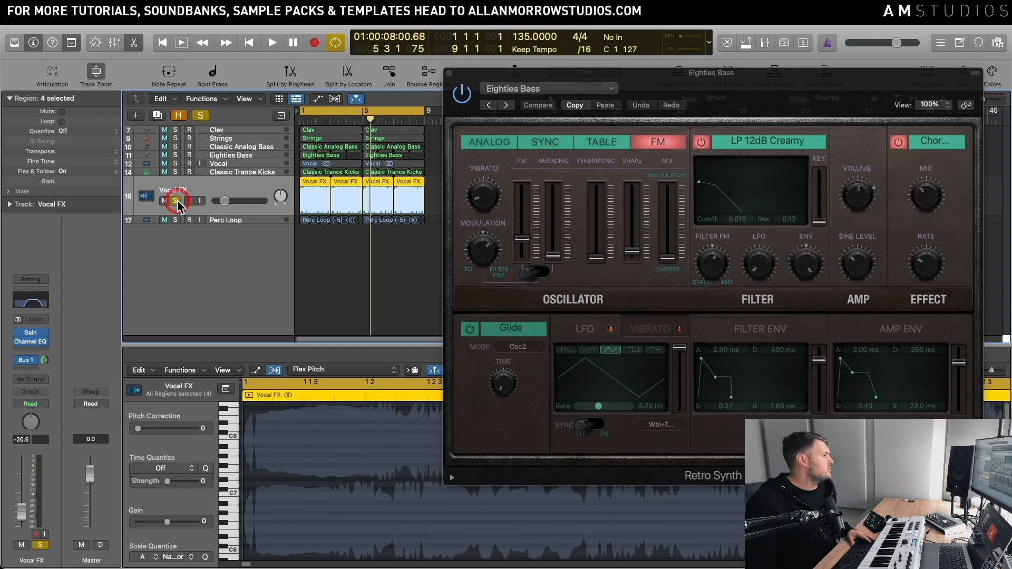
pyautogui.press('space')
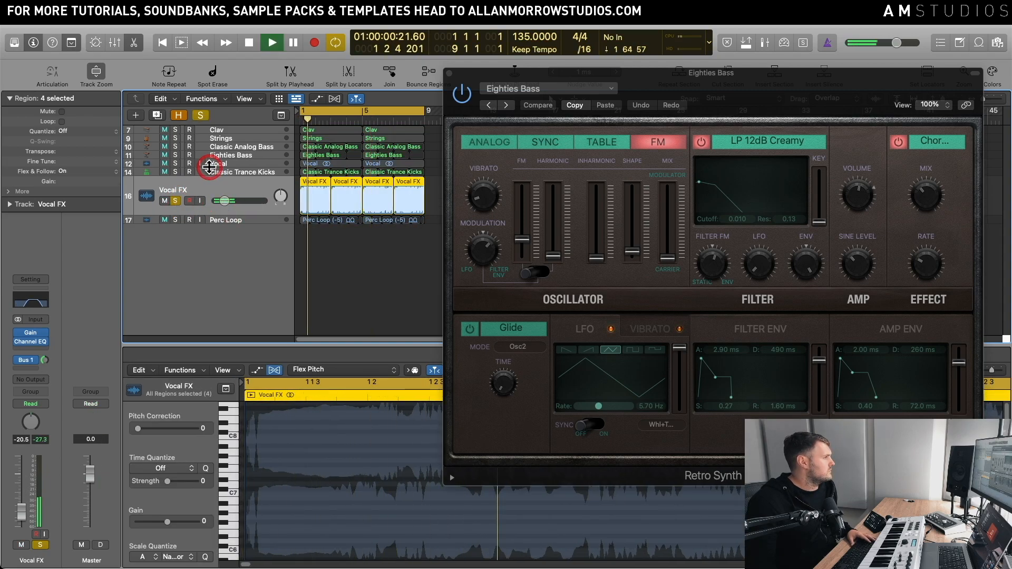
pyautogui.press('space')
# Step: Inspect the Vocal FX track's Bus 1 send and the effects on the Aux 1 channel it feeds
pyautogui.click(29, 361)
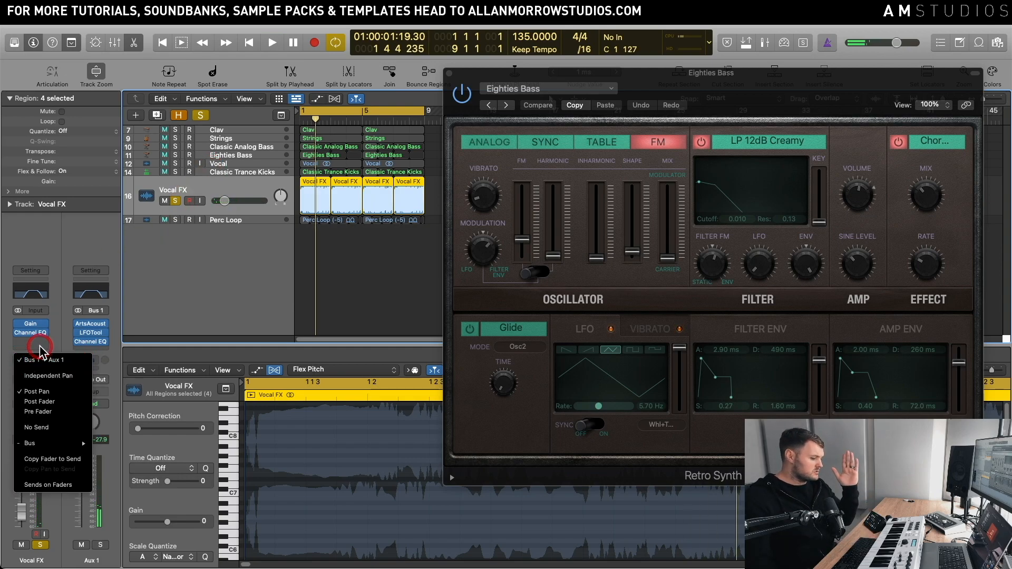
pyautogui.click(55, 259)
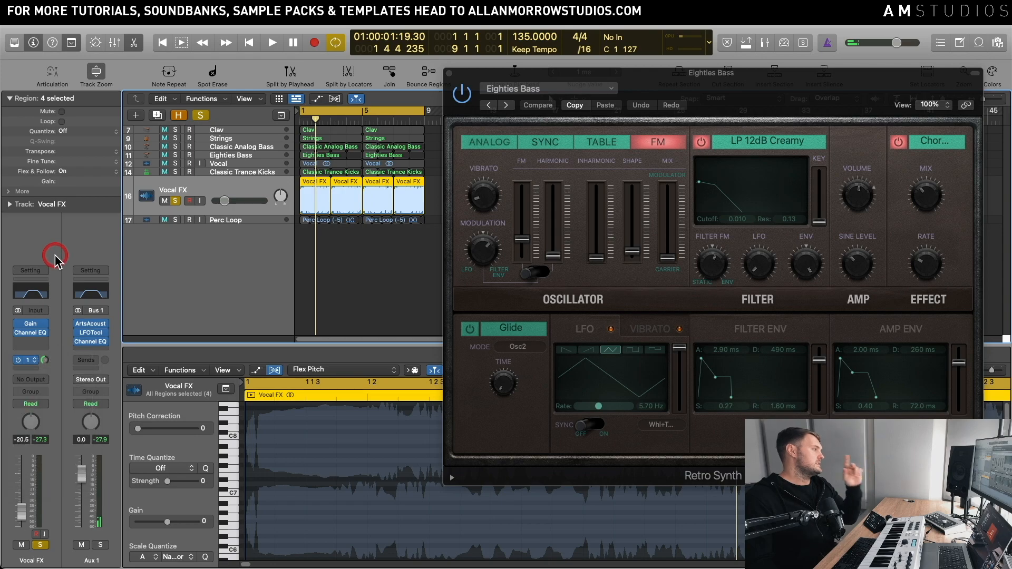
pyautogui.click(84, 311)
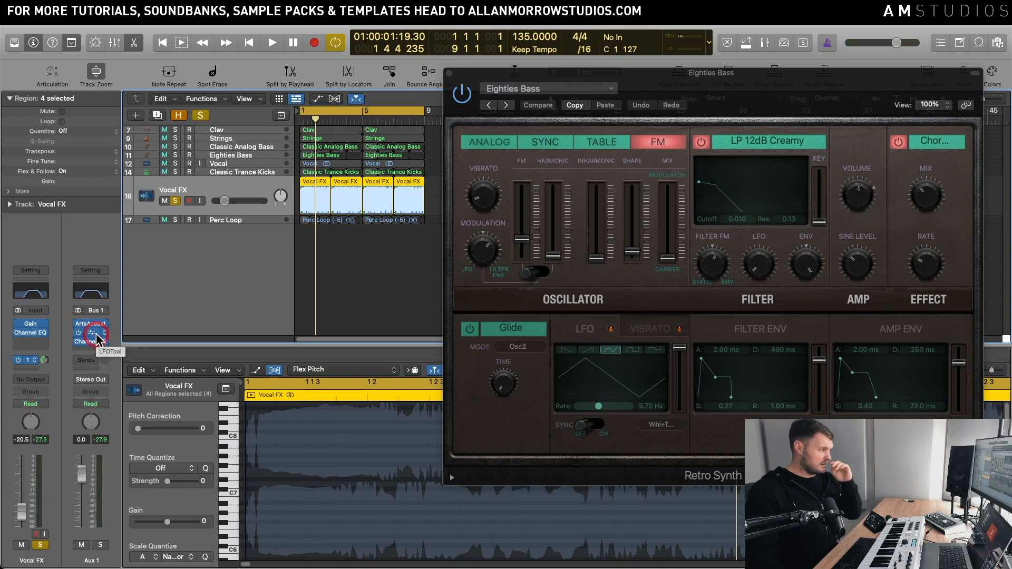
# Step: Play Vocal FX while adding Classic Analog Bass, Eighties Bass, Classic Trance Kicks, Clav and Strings to the solo one by one, then stop
pyautogui.press('space')
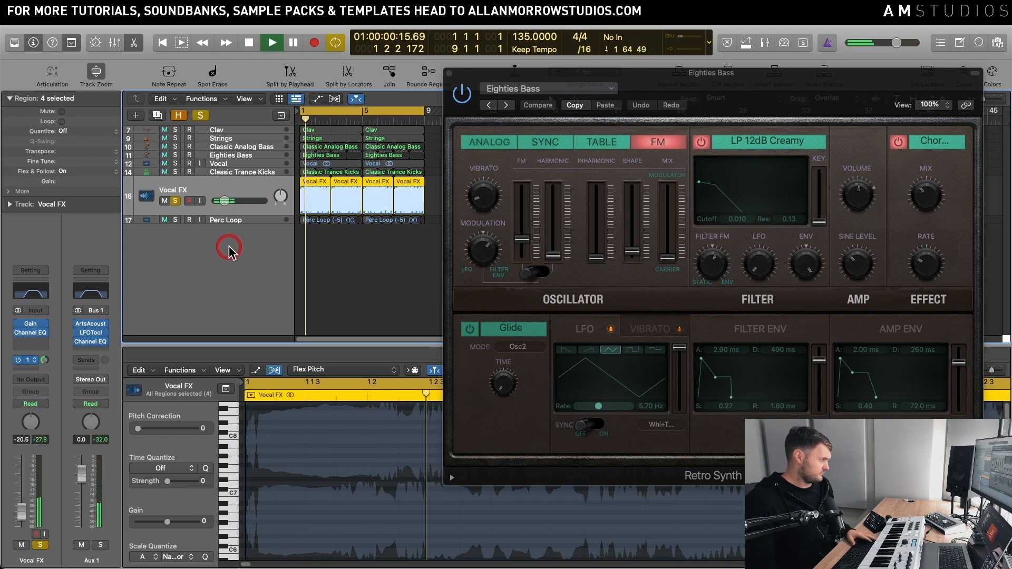
pyautogui.click(175, 147)
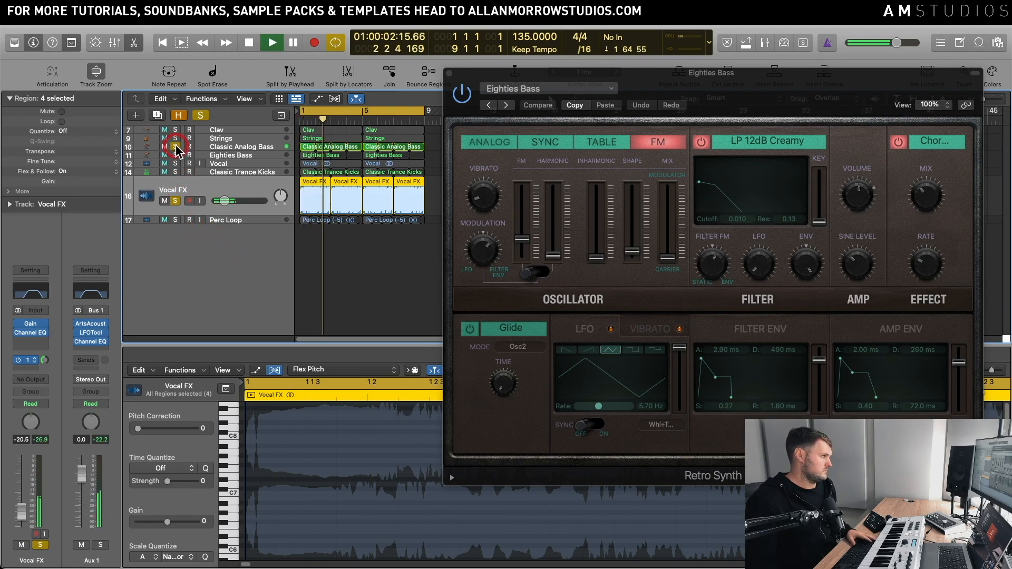
pyautogui.click(176, 156)
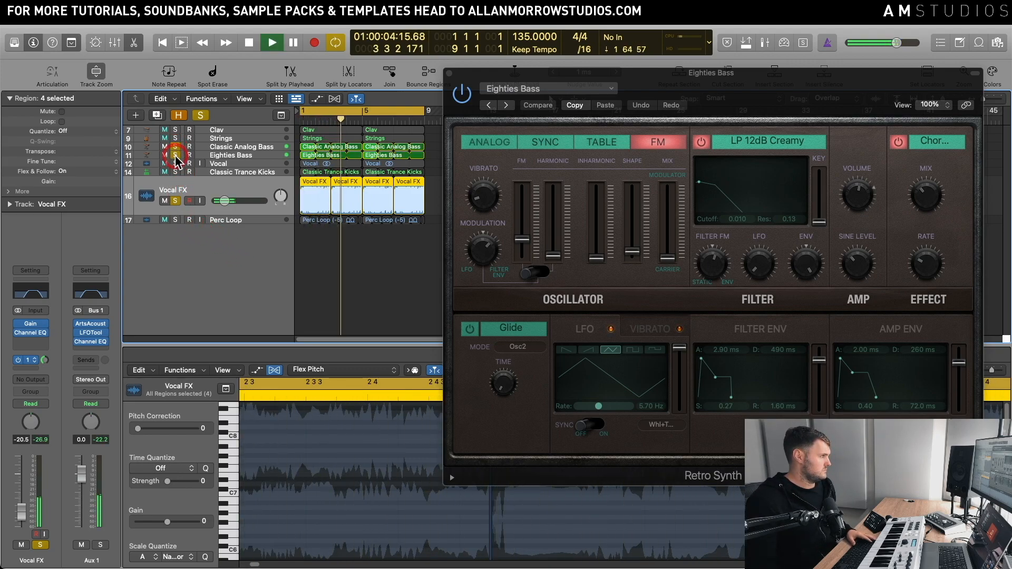
pyautogui.click(176, 172)
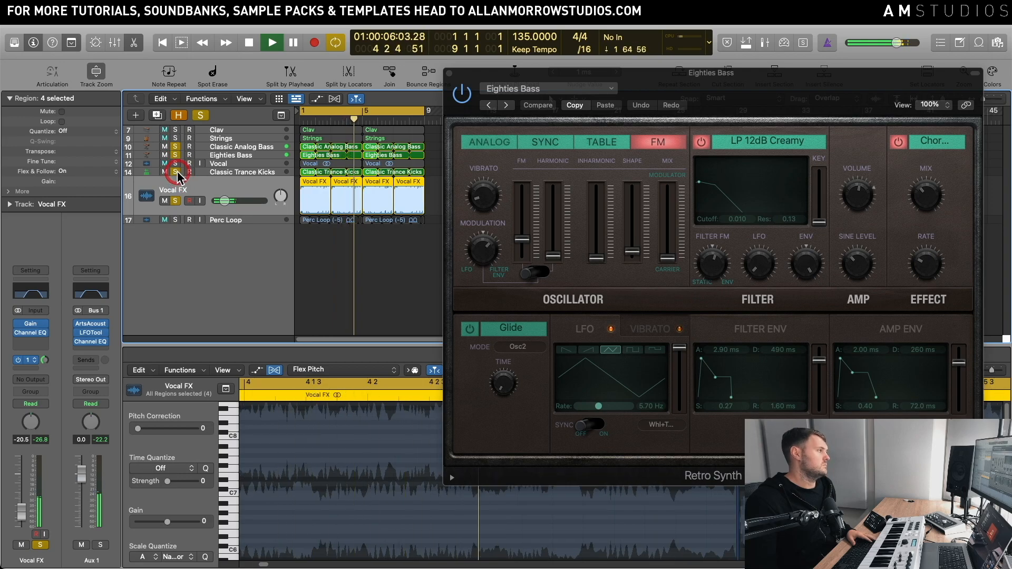
pyautogui.click(176, 130)
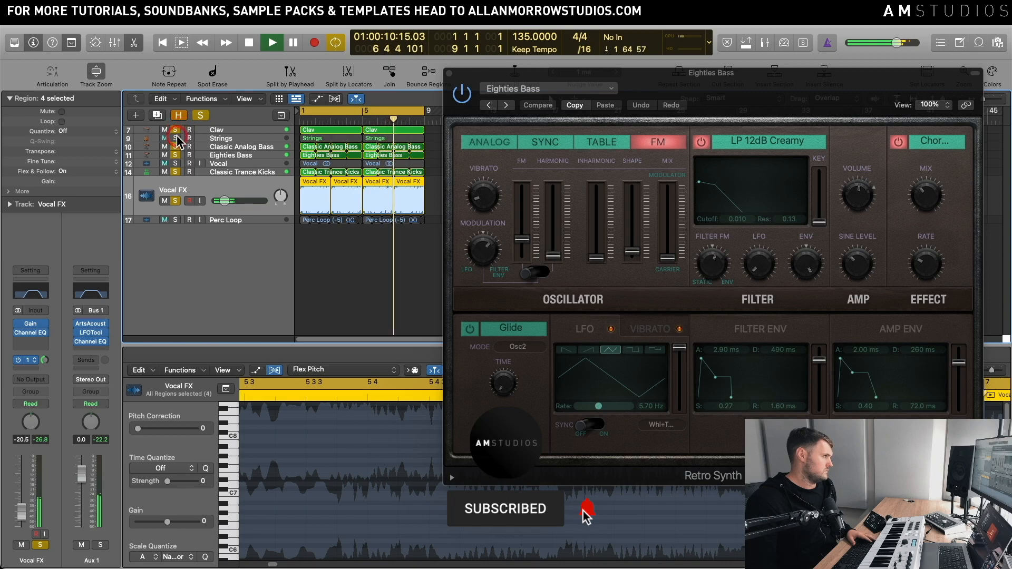
pyautogui.click(176, 137)
pyautogui.press('space')
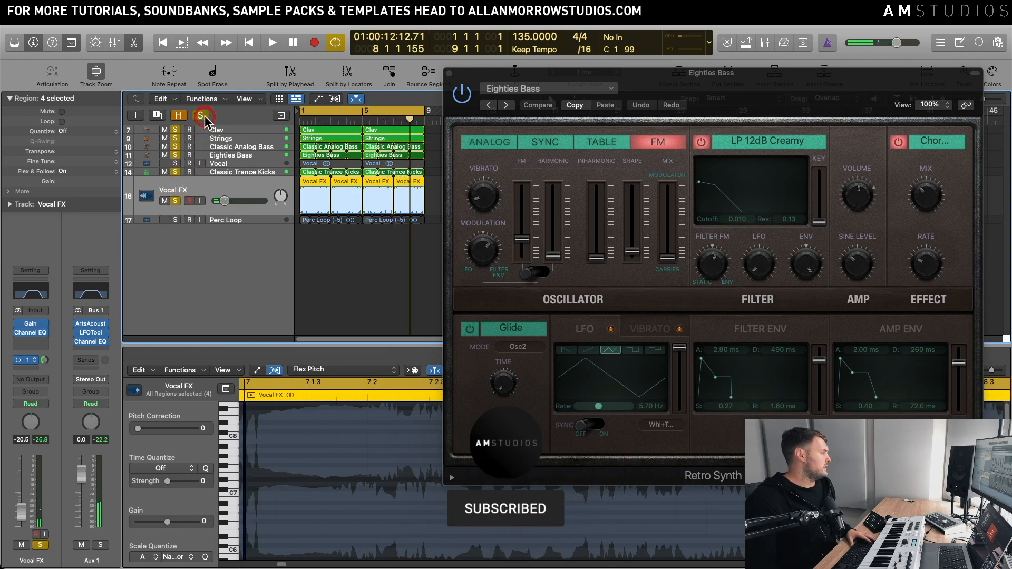
# Step: Clear the current solos, solo and select the Perc Loop track, and play it alone
pyautogui.click(202, 114)
pyautogui.click(177, 220)
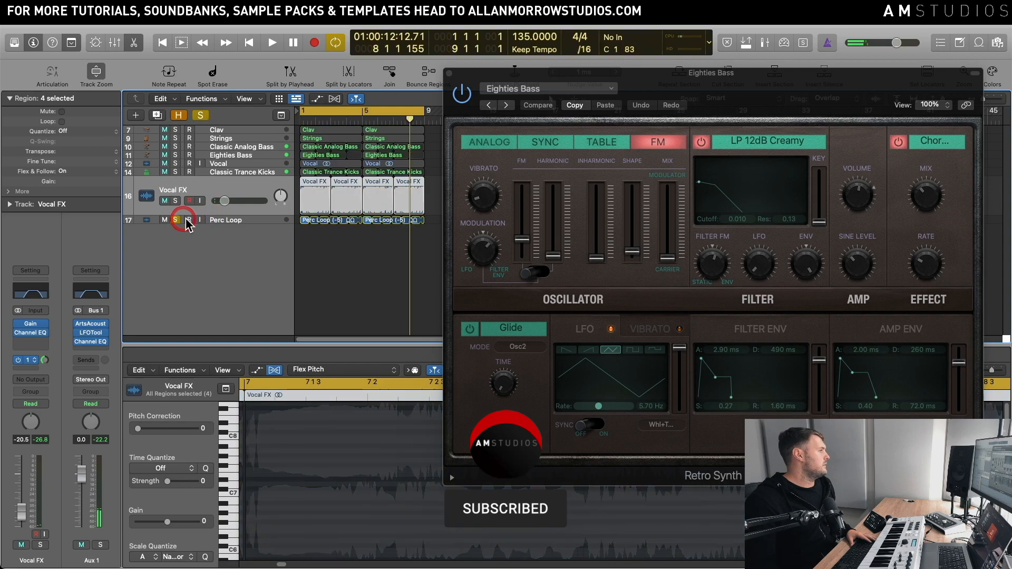
pyautogui.click(235, 221)
pyautogui.press('space')
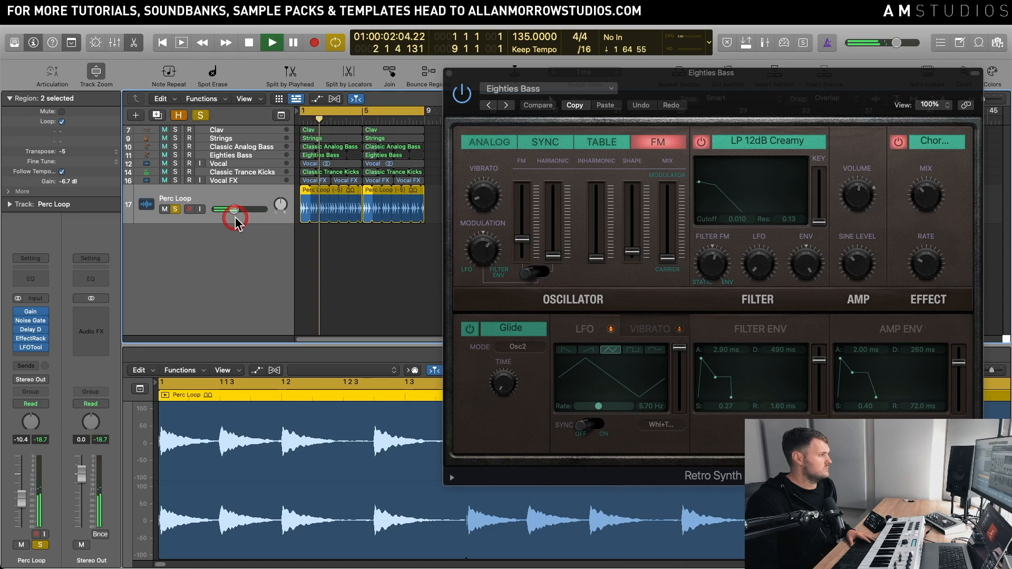
pyautogui.press('space')
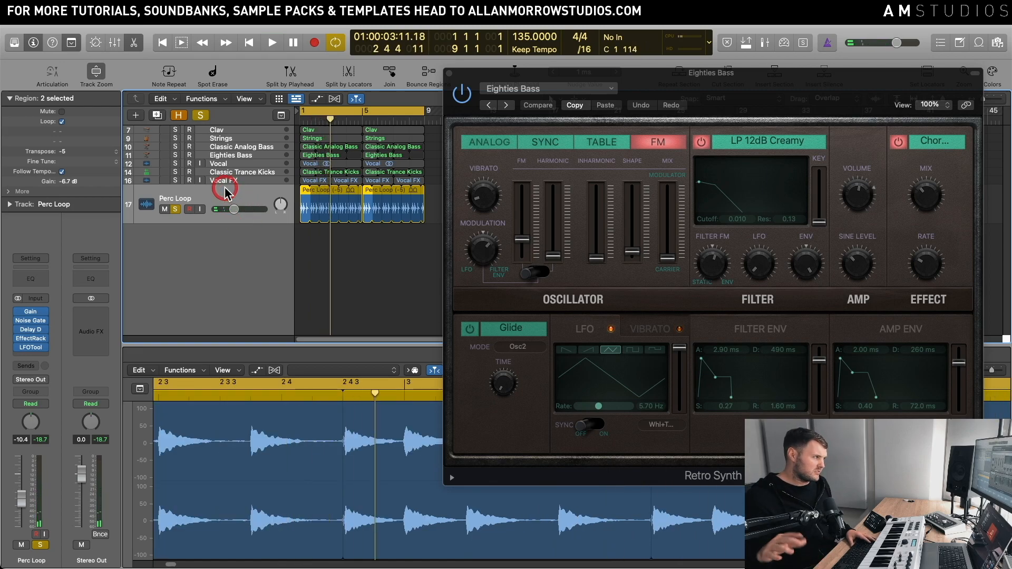
# Step: Add Classic Analog Bass, Eighties Bass and Classic Trance Kicks to the Perc Loop solo and listen to them together
pyautogui.click(175, 147)
pyautogui.click(176, 155)
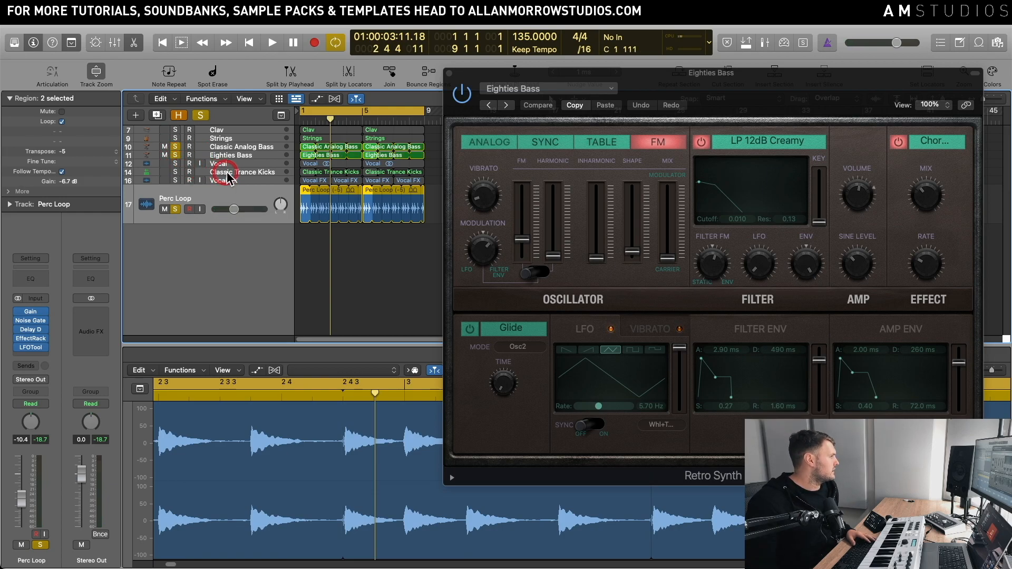
pyautogui.click(225, 172)
pyautogui.click(175, 192)
pyautogui.press('space')
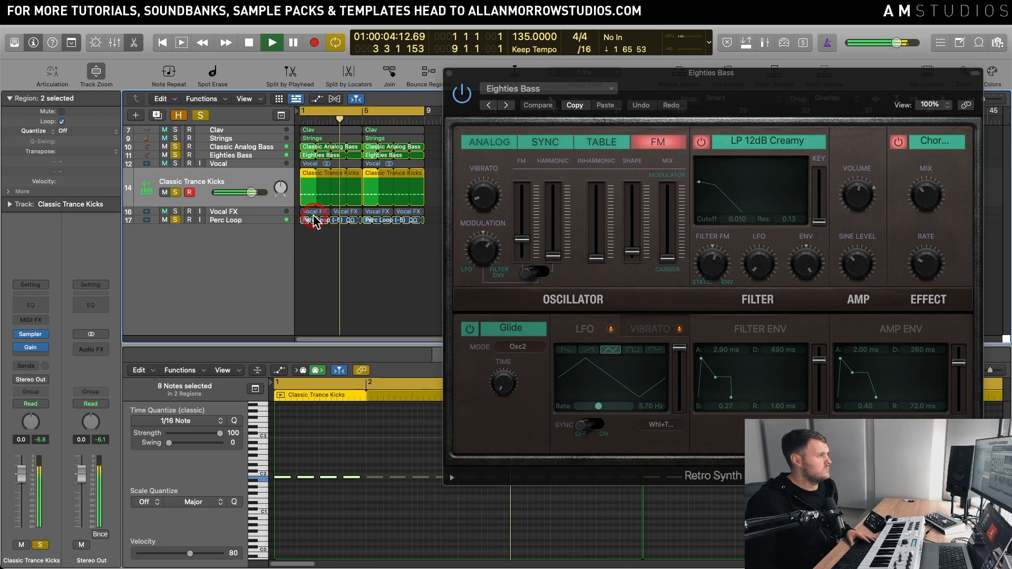
pyautogui.press('space')
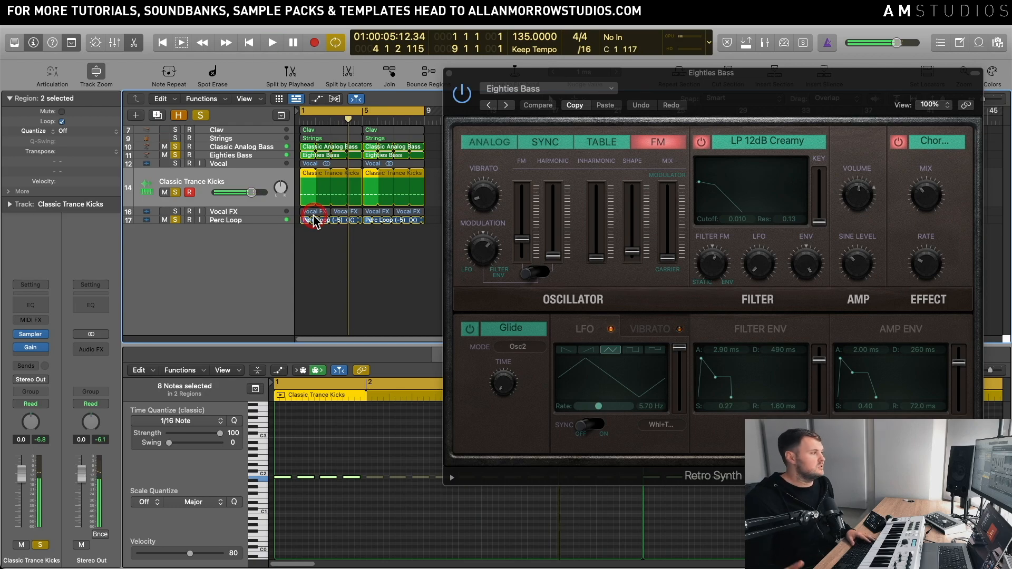
# Step: Clear all solos and play the full arrangement, closing the Eighties Bass Retro Synth window before stopping playback
pyautogui.click(200, 116)
pyautogui.click(200, 116)
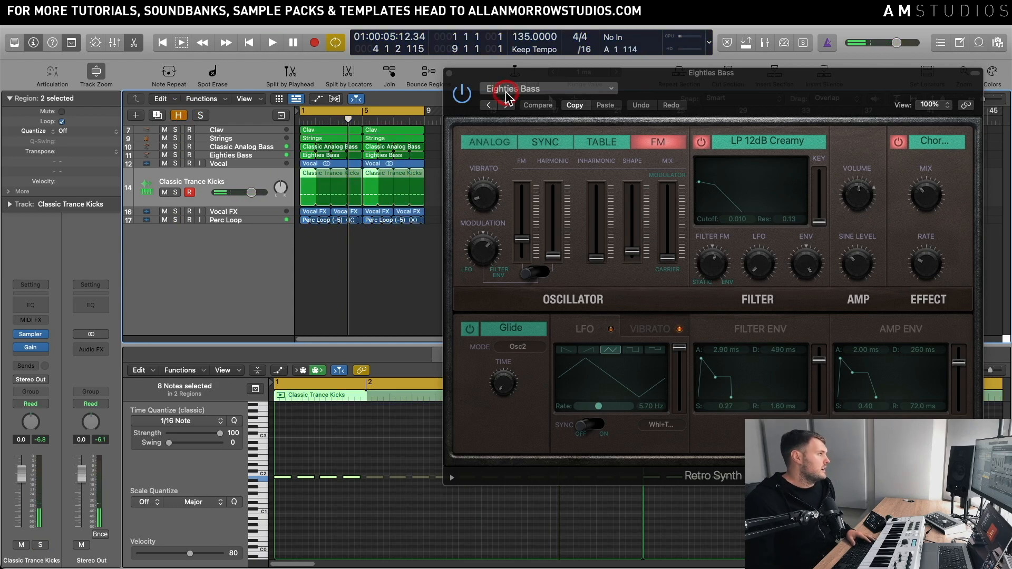
pyautogui.moveTo(508, 82); pyautogui.dragTo(536, 79)
pyautogui.press('space')
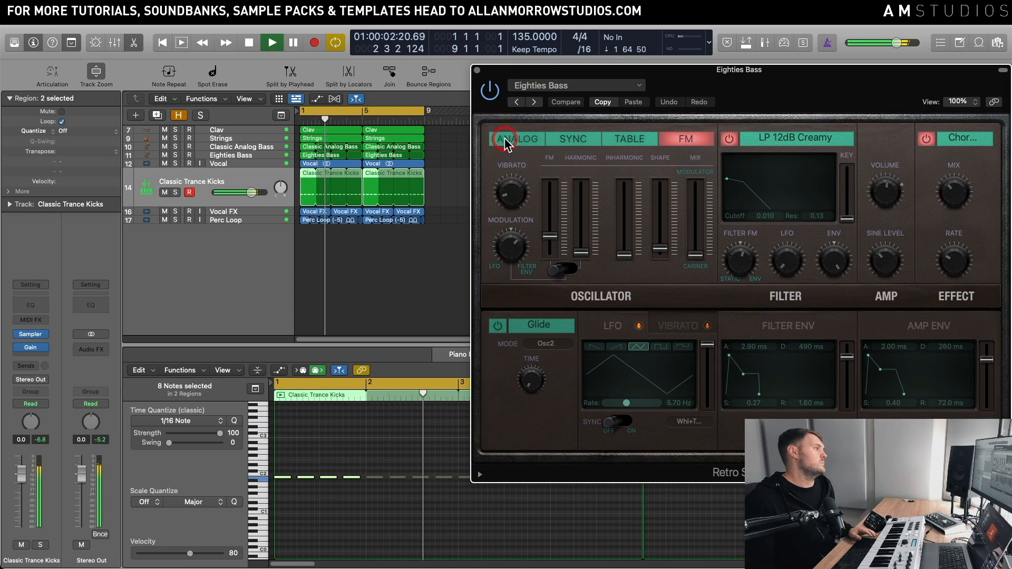
pyautogui.click(477, 70)
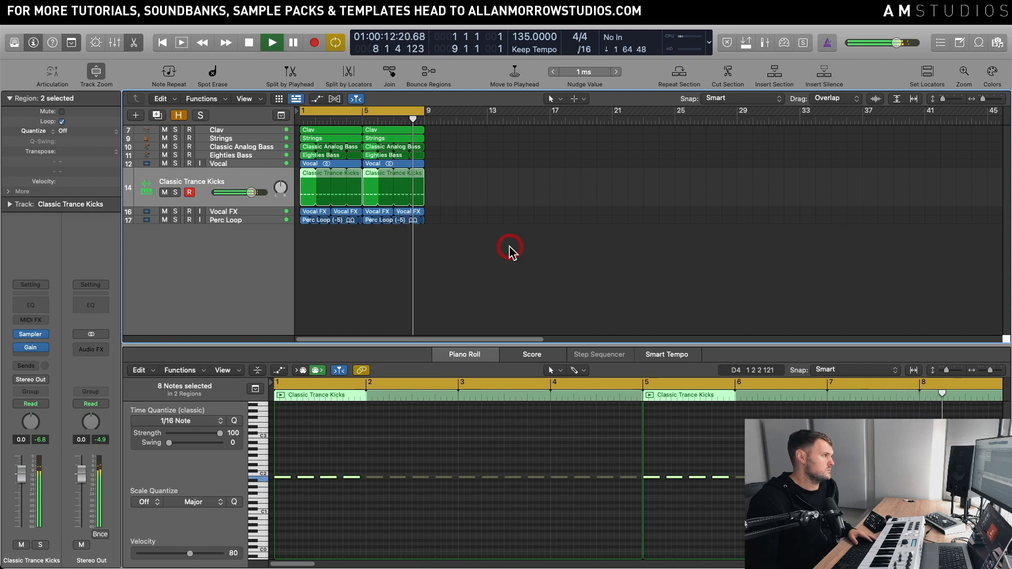
pyautogui.press('space')
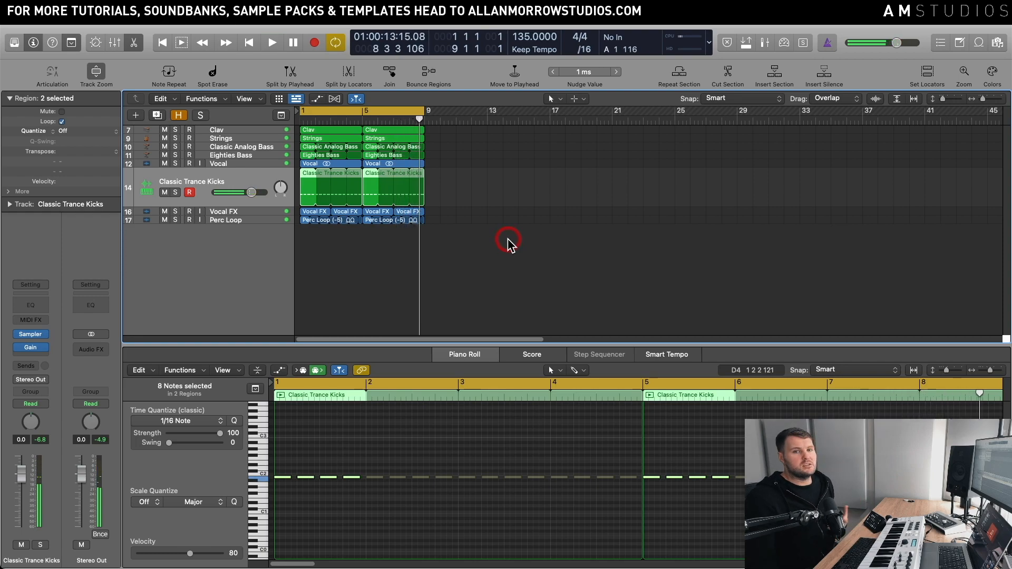